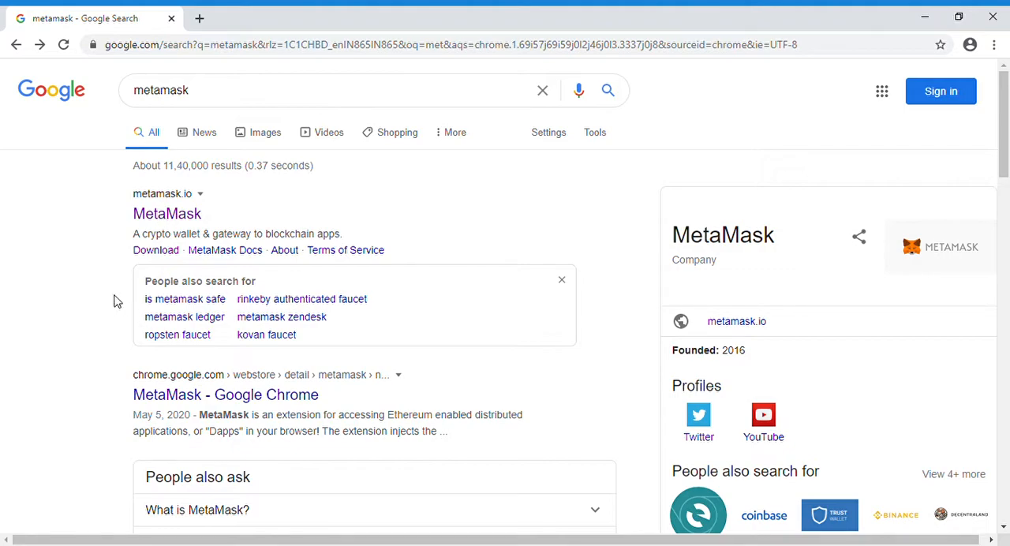
Open the MetaMask website from the search results and go through its download page to the extension's Chrome Web Store listing
{"action": "left_click", "coordinate": [176, 219]}
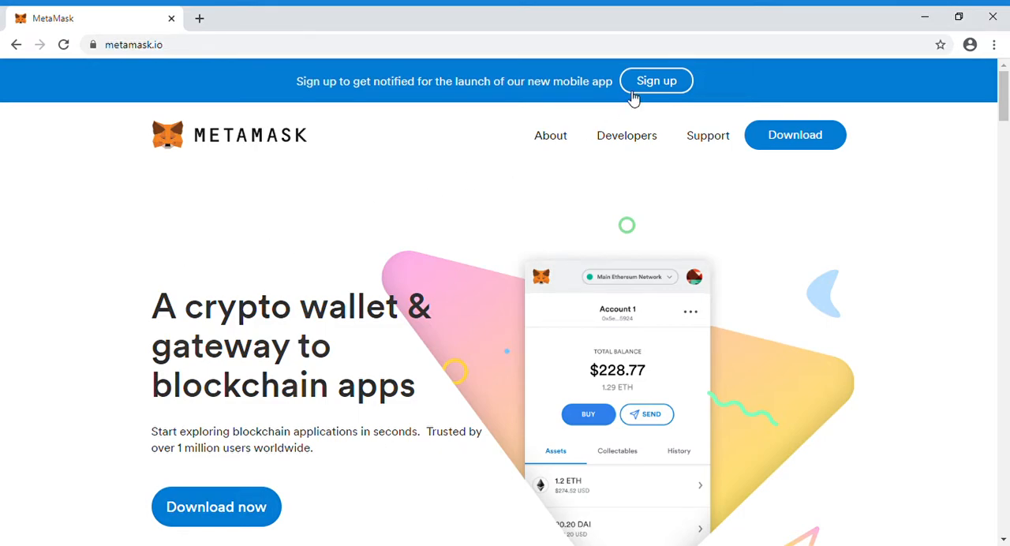
{"action": "left_click", "coordinate": [211, 512]}
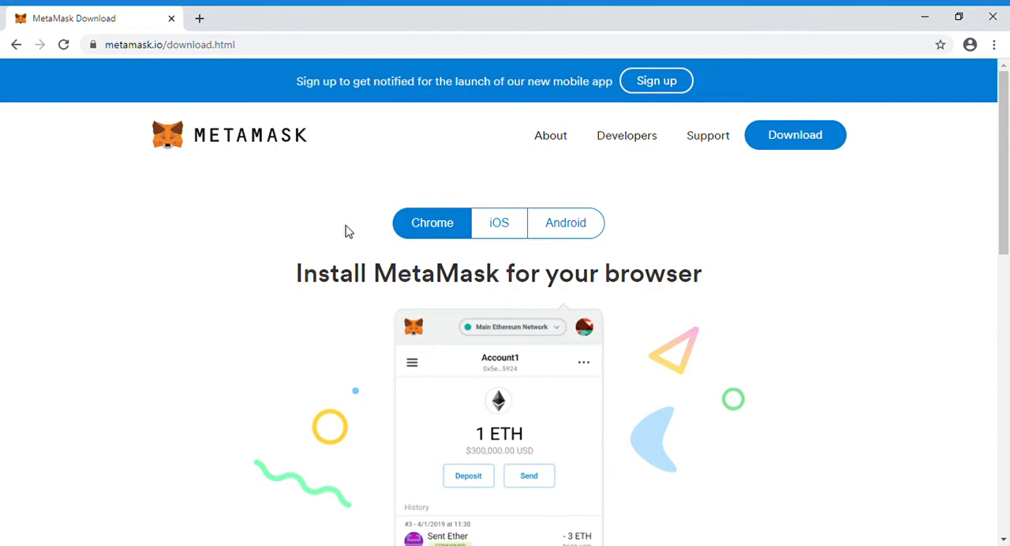
{"action": "left_click", "coordinate": [1006, 289]}
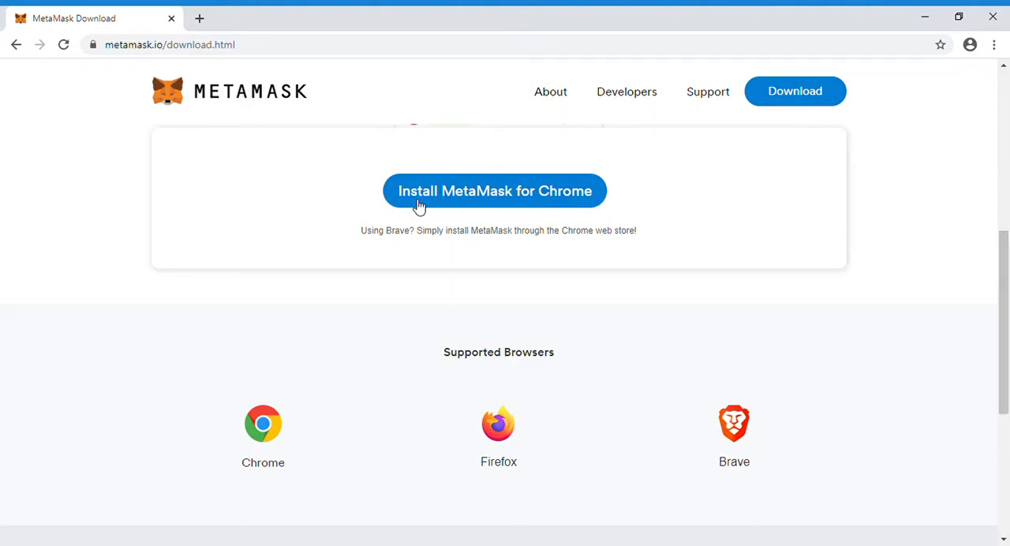
{"action": "left_click", "coordinate": [464, 195]}
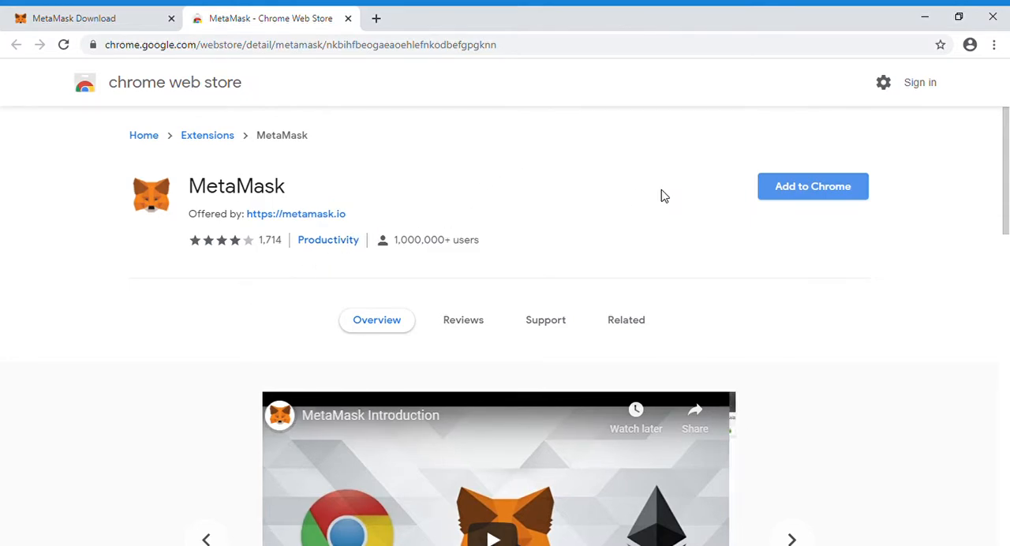
Add the MetaMask extension to Chrome and open its welcome page
{"action": "left_click", "coordinate": [795, 198]}
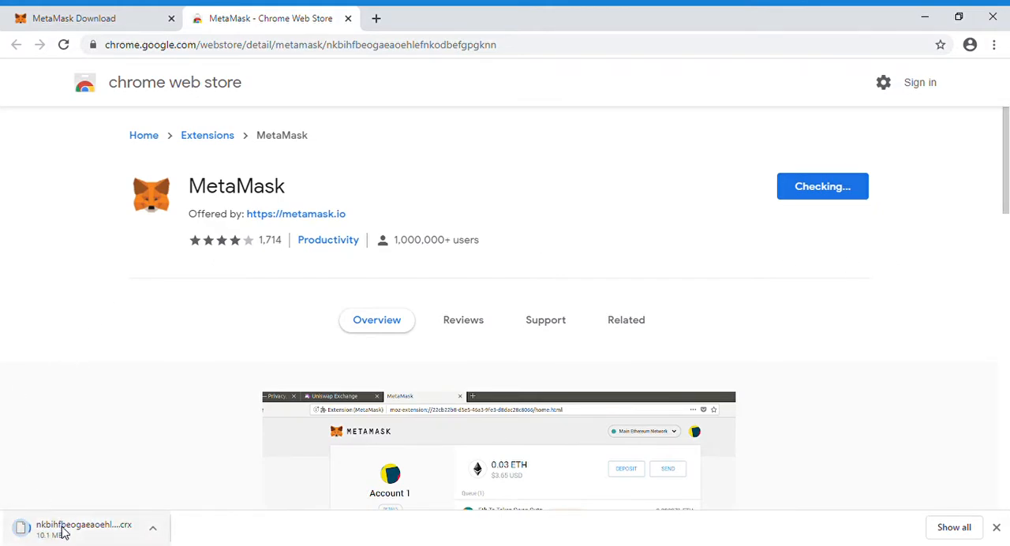
{"action": "left_click", "coordinate": [57, 526]}
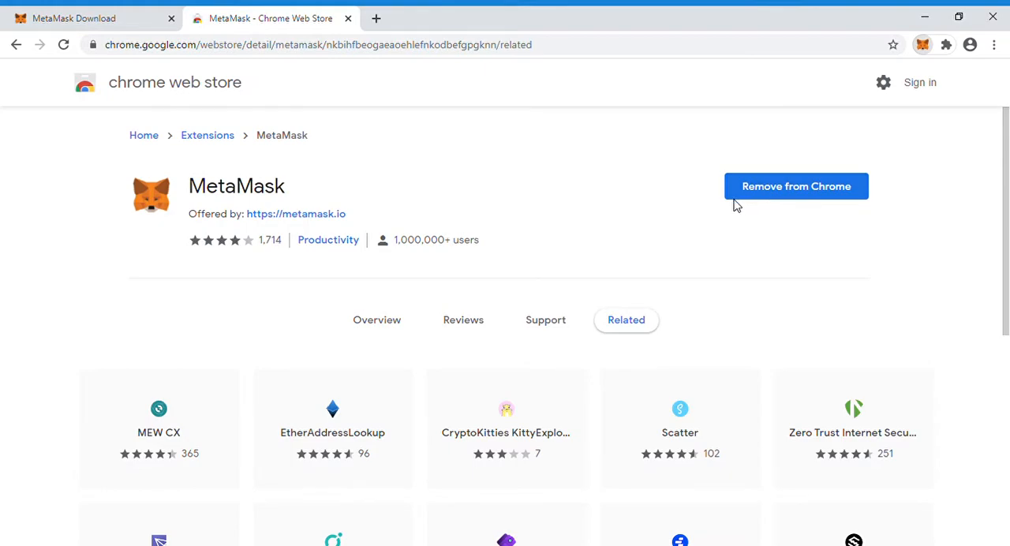
{"action": "left_click", "coordinate": [921, 45]}
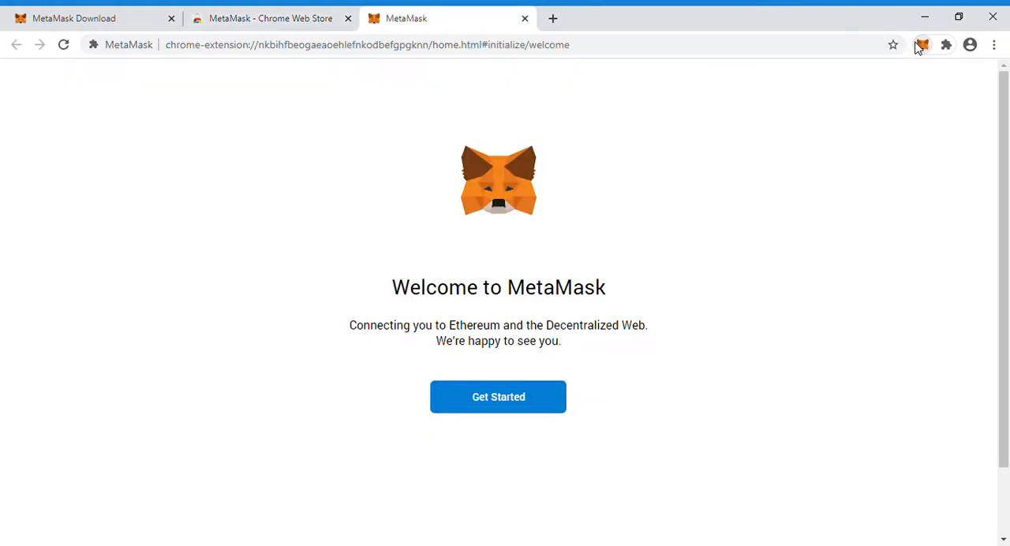
{"action": "left_click", "coordinate": [296, 19]}
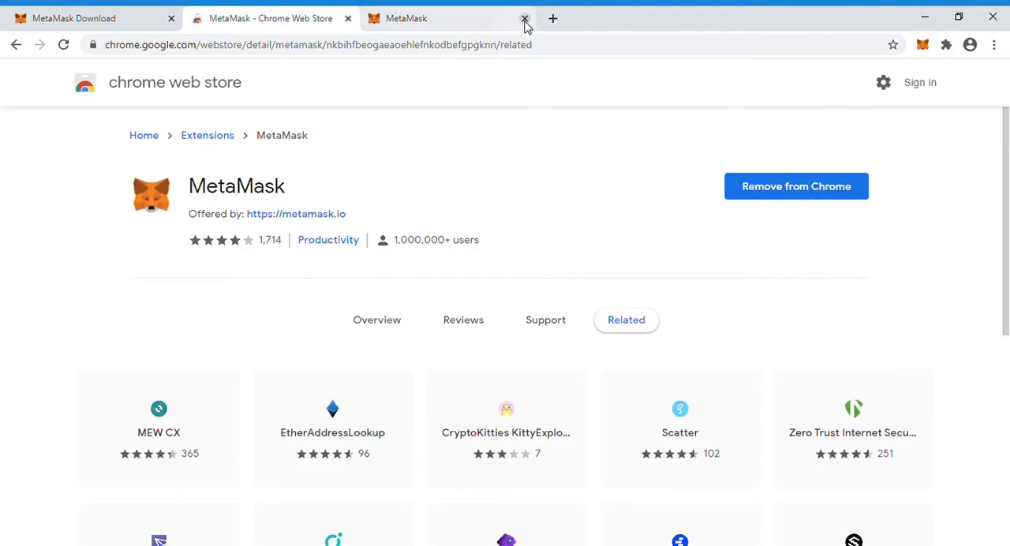
{"action": "left_click", "coordinate": [440, 23]}
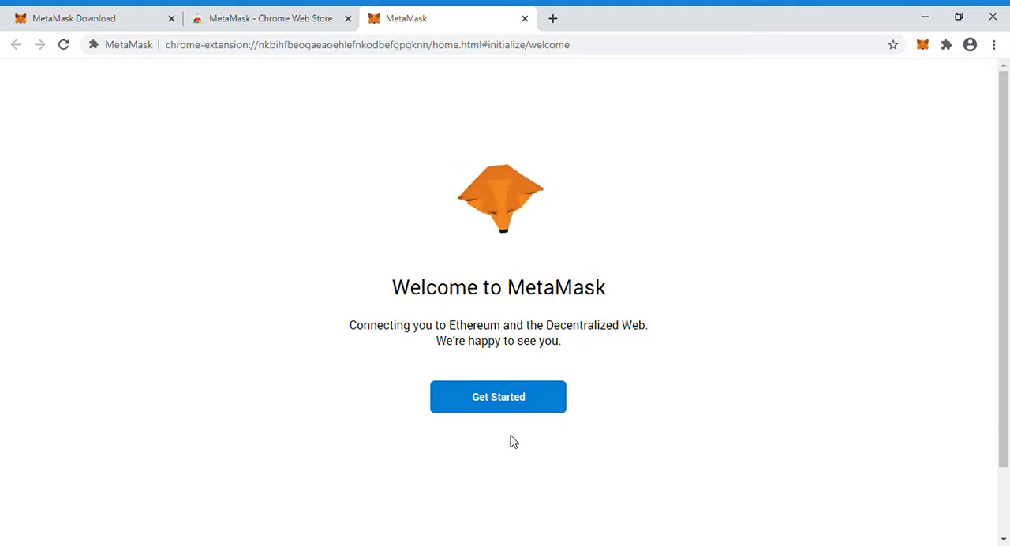
Start the MetaMask setup by choosing to create a new wallet and agreeing to share usage data
{"action": "left_click", "coordinate": [496, 409]}
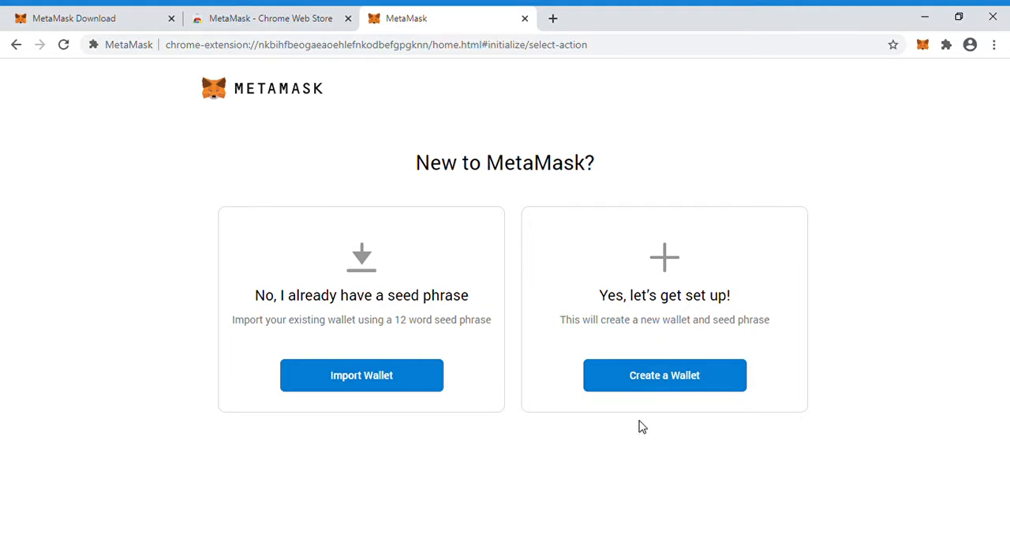
{"action": "left_click", "coordinate": [664, 377]}
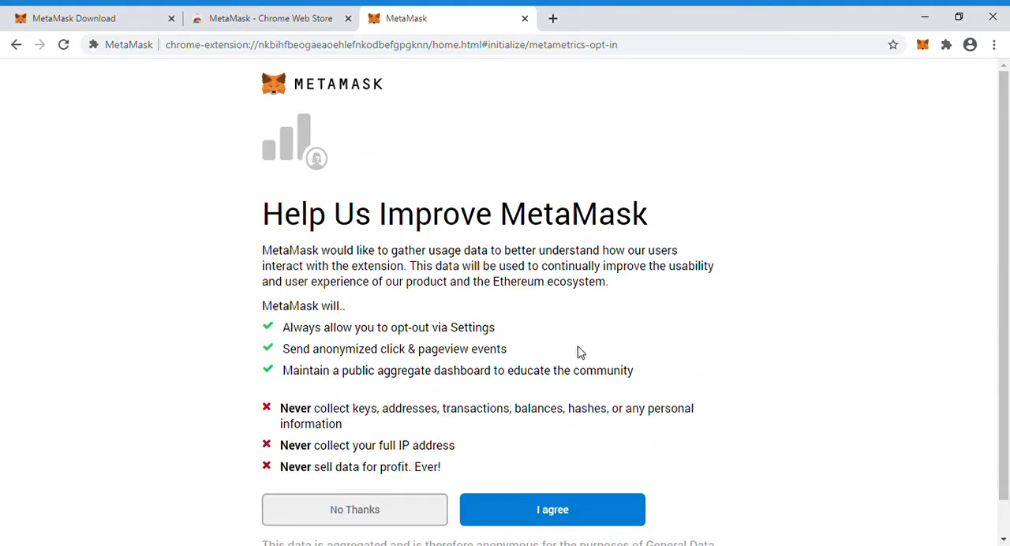
{"action": "scroll", "coordinate": [1001, 529], "scroll_direction": "down", "scroll_amount": 2}
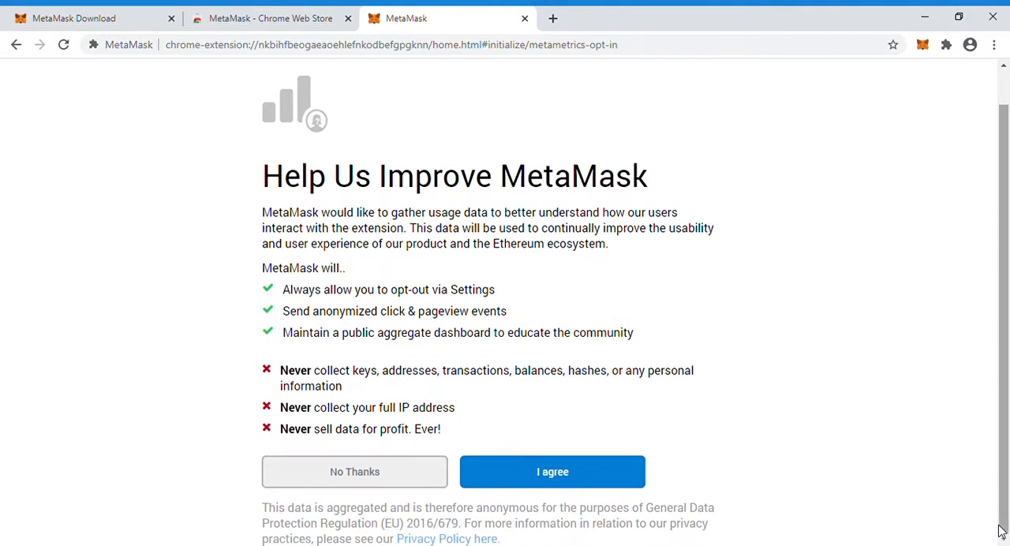
{"action": "left_click", "coordinate": [547, 473]}
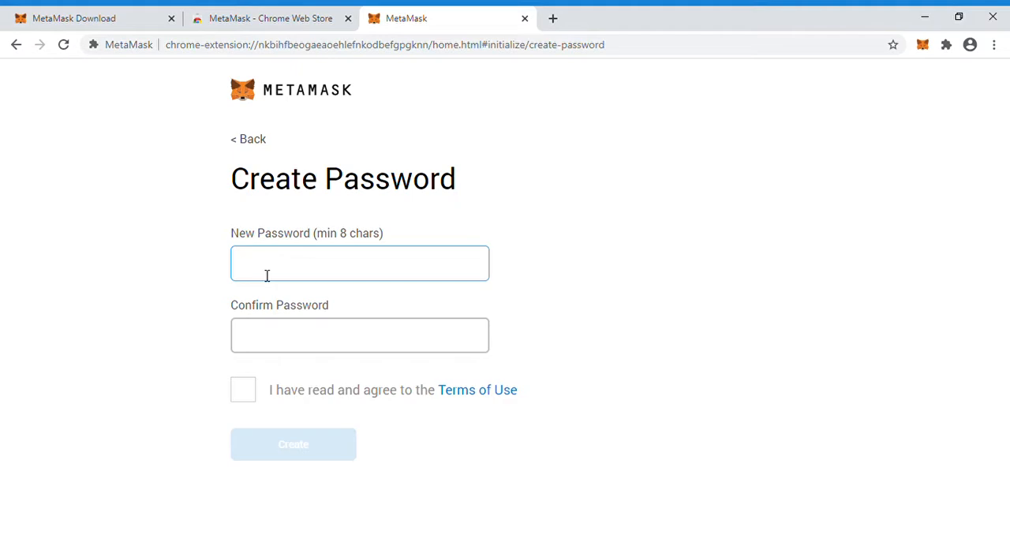
Enter and confirm a new wallet password, accept the Terms of Use and create the wallet
{"action": "type", "text": "•••••"}
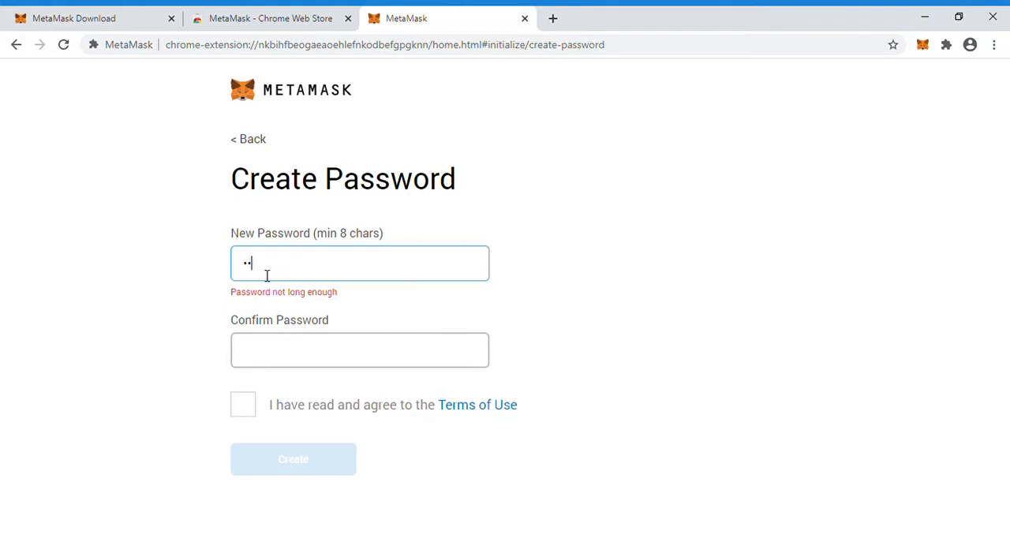
{"action": "type", "text": "••••••"}
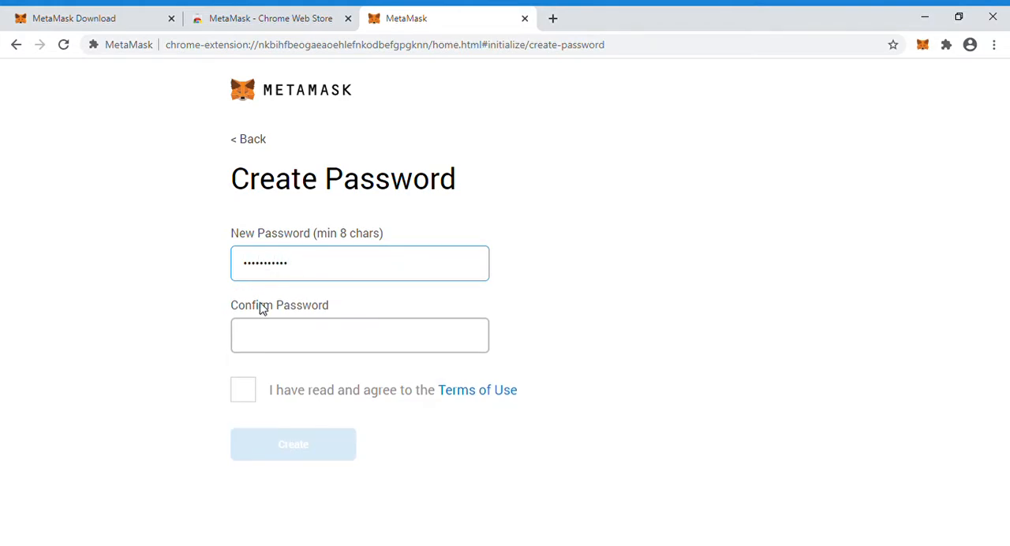
{"action": "left_click", "coordinate": [268, 350]}
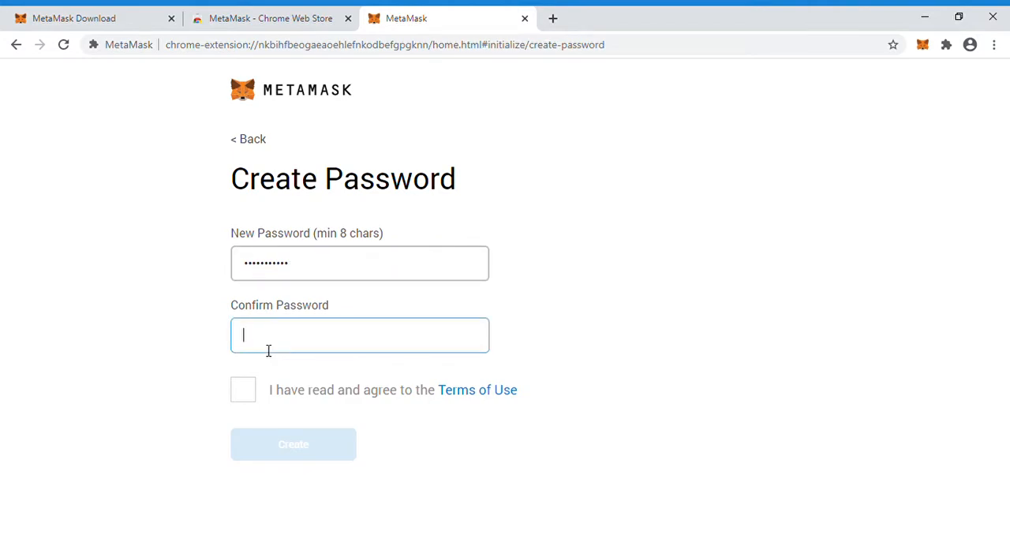
{"action": "type", "text": "•••••"}
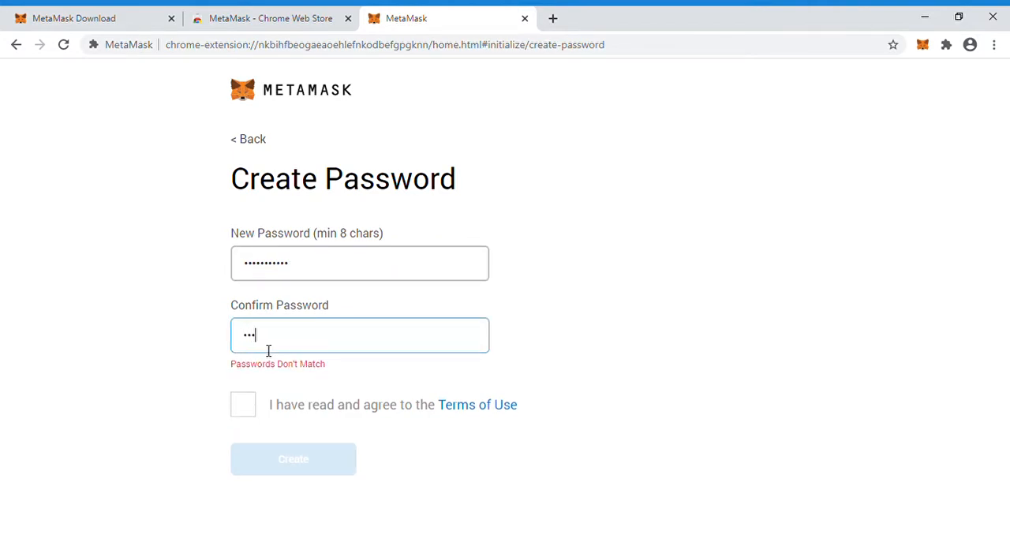
{"action": "type", "text": "••••••"}
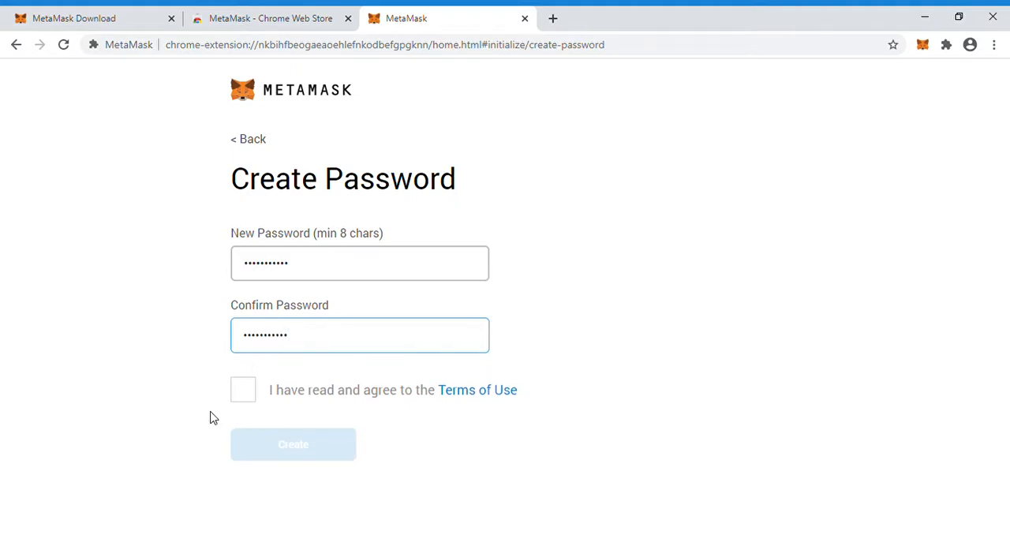
{"action": "left_click", "coordinate": [241, 395]}
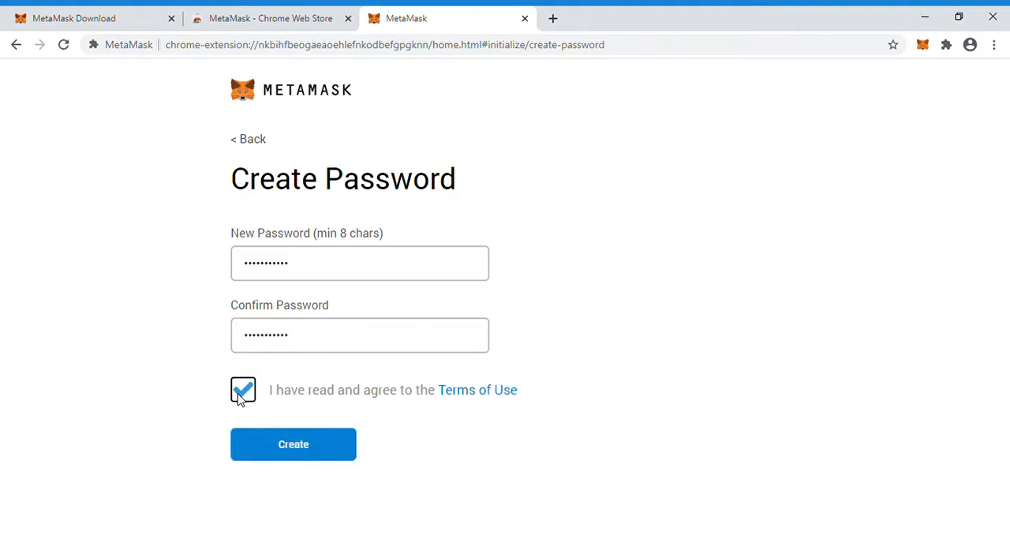
{"action": "left_click", "coordinate": [288, 447]}
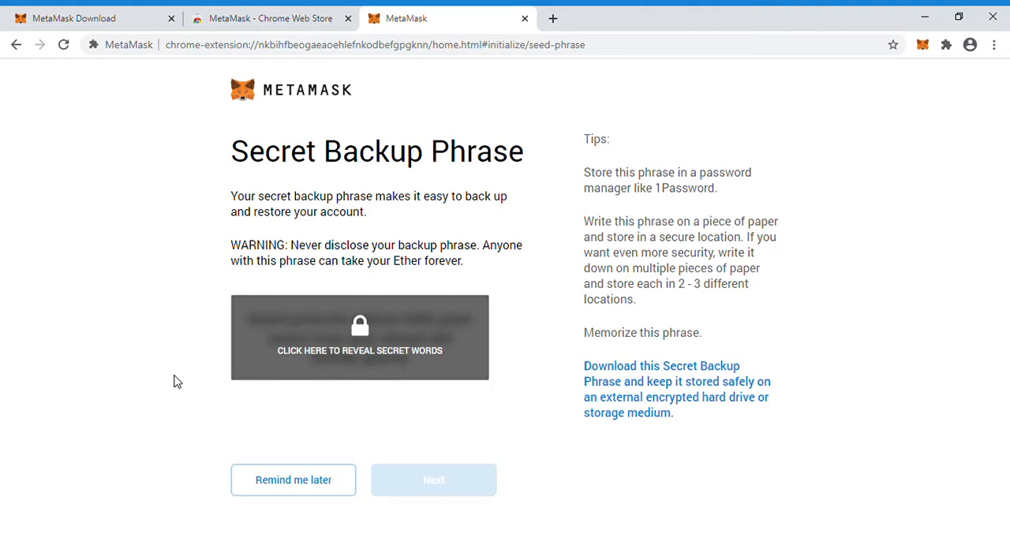
Reveal the secret backup phrase, select all its words and continue to the phrase confirmation page
{"action": "left_click", "coordinate": [305, 353]}
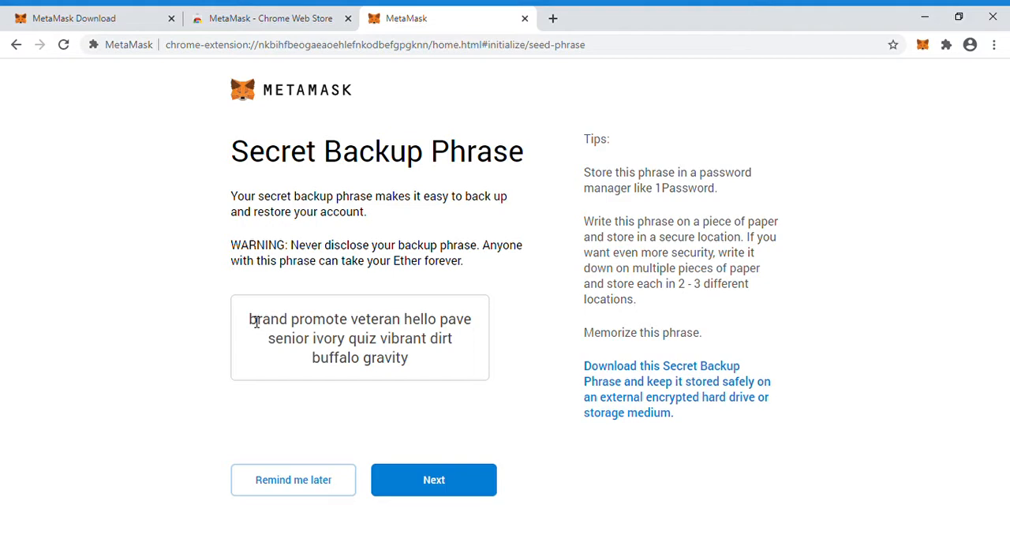
{"action": "left_click_drag", "start_coordinate": [257, 322], "coordinate": [421, 371]}
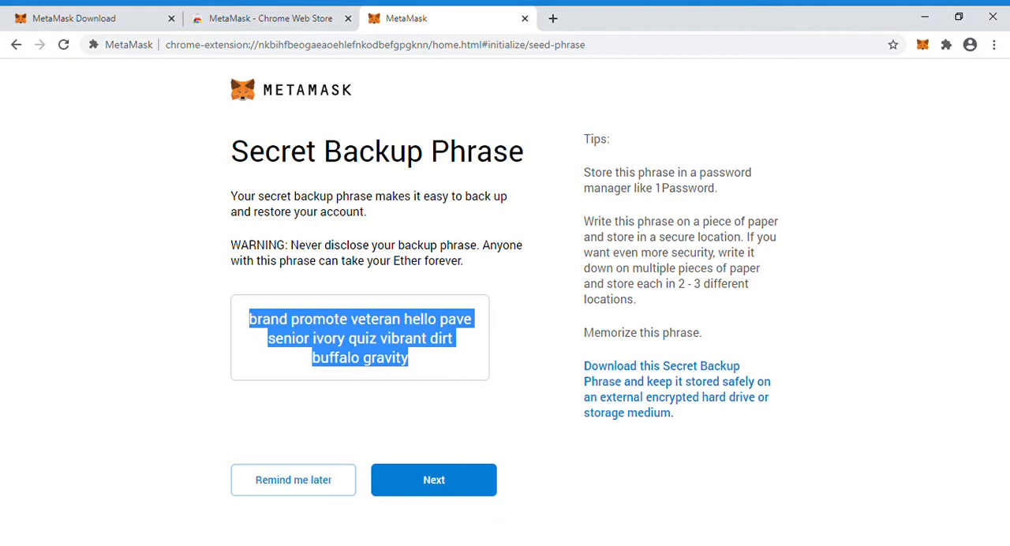
{"action": "left_click", "coordinate": [934, 517]}
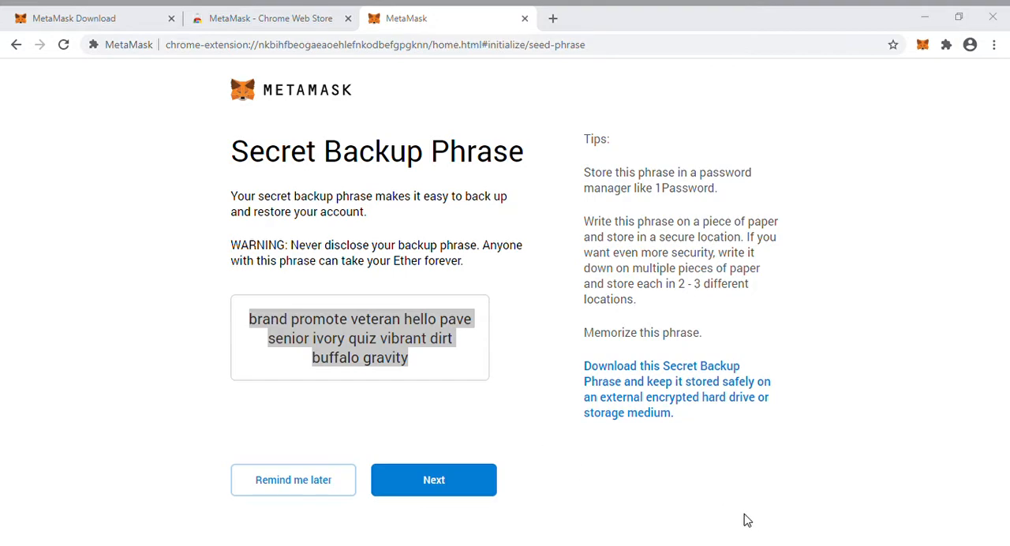
{"action": "left_click", "coordinate": [401, 407]}
{"action": "left_click", "coordinate": [185, 404]}
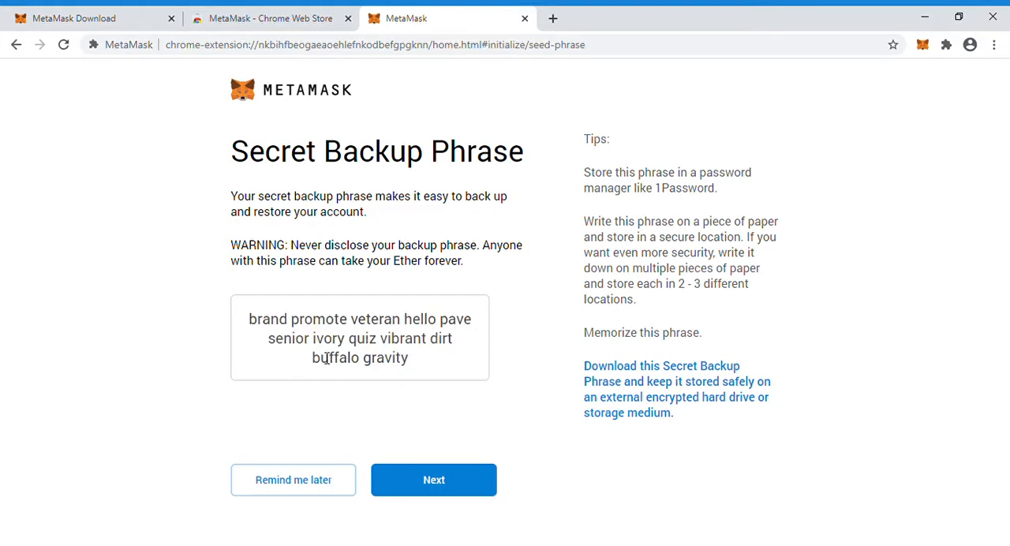
{"action": "left_click", "coordinate": [432, 488]}
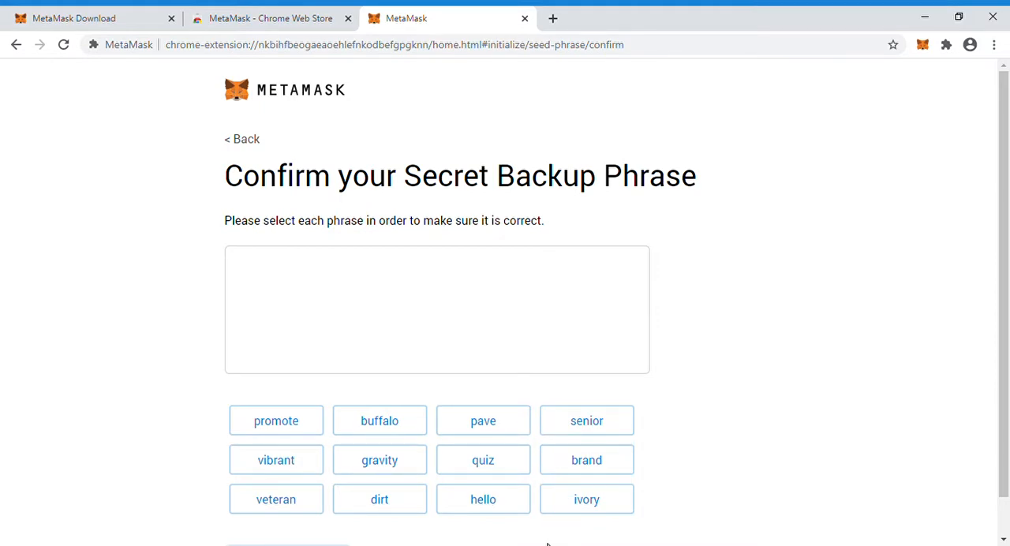
Confirm the secret backup phrase by selecting all its words in the correct order, and finish the wallet setup
{"action": "left_click", "coordinate": [947, 524]}
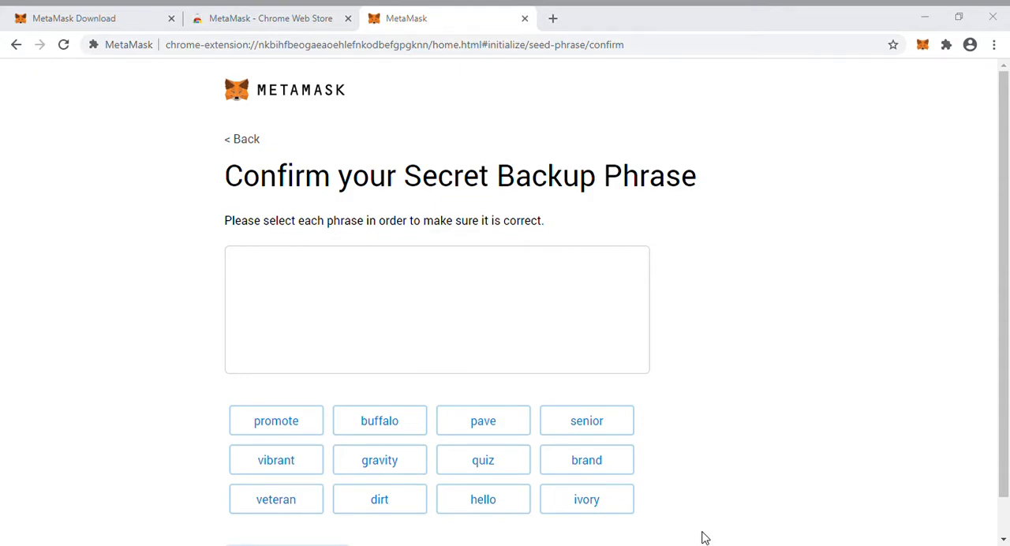
{"action": "left_click", "coordinate": [734, 505]}
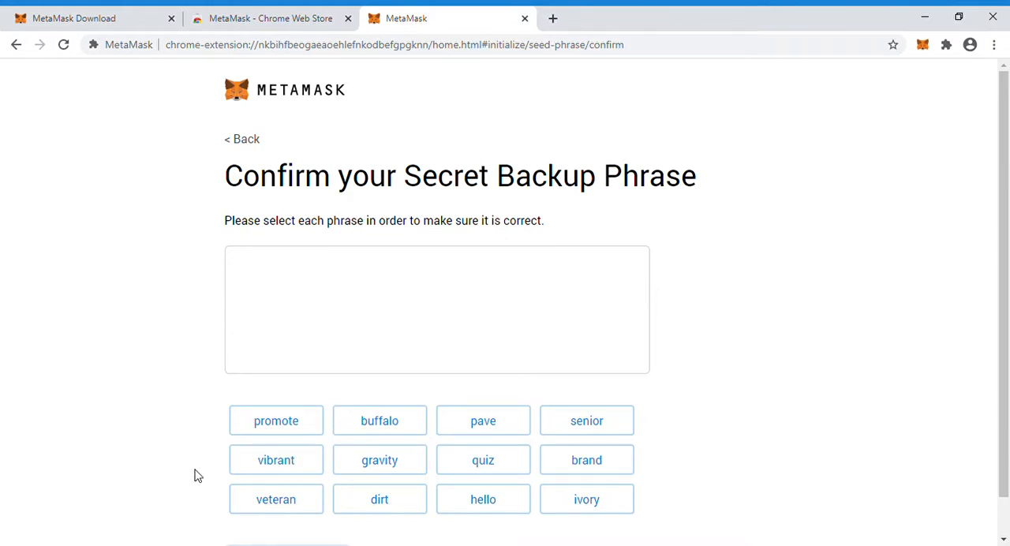
{"action": "left_click", "coordinate": [587, 471]}
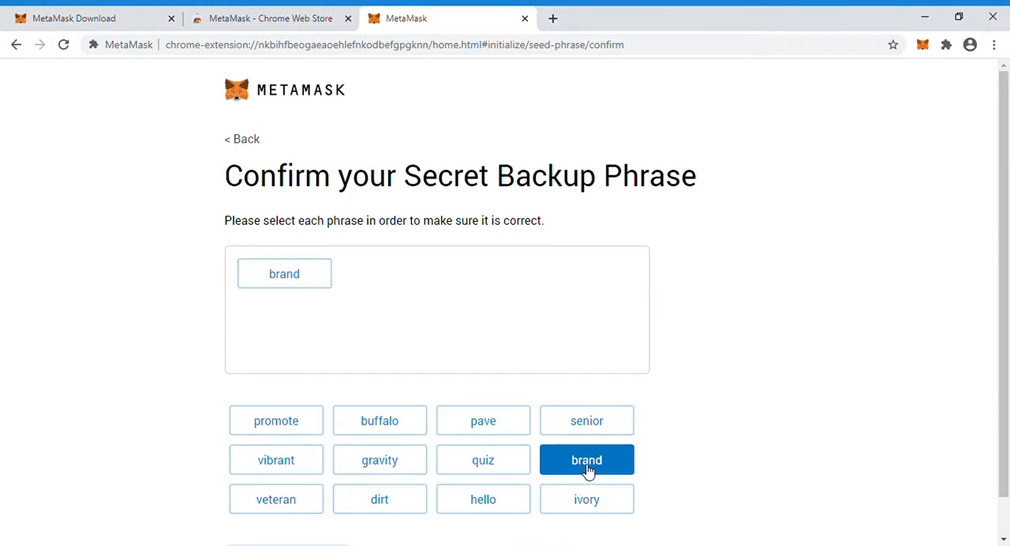
{"action": "left_click", "coordinate": [252, 431]}
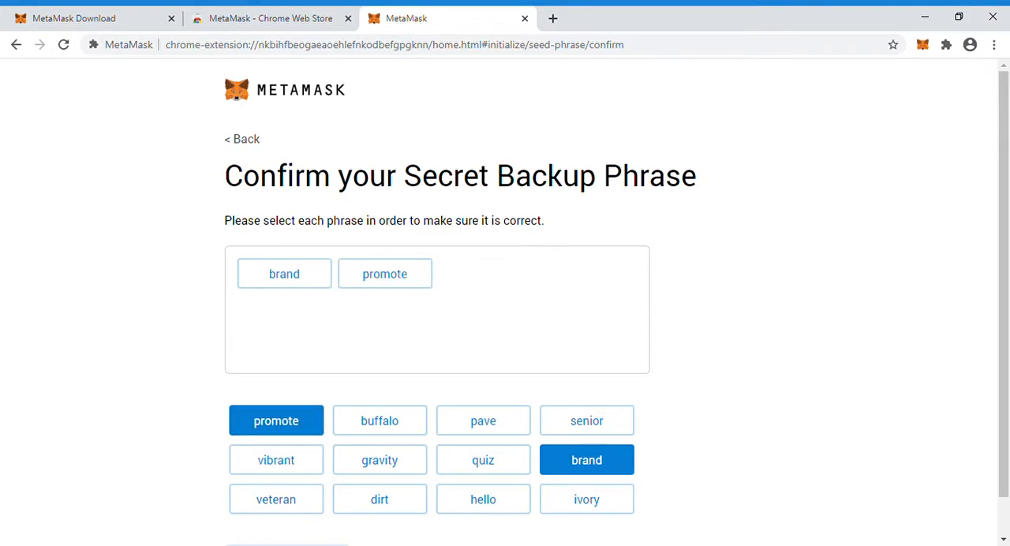
{"action": "left_click", "coordinate": [925, 502]}
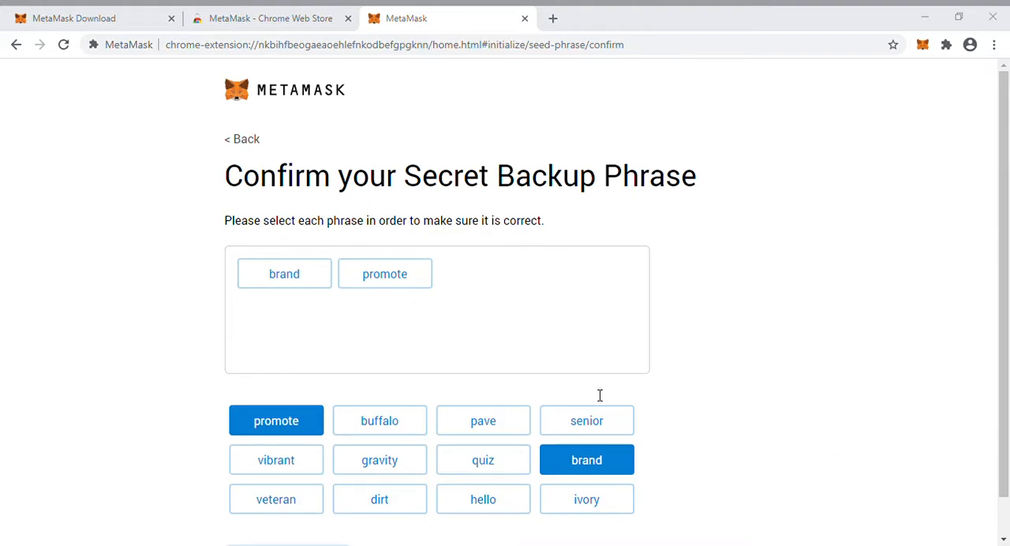
{"action": "left_click", "coordinate": [731, 502]}
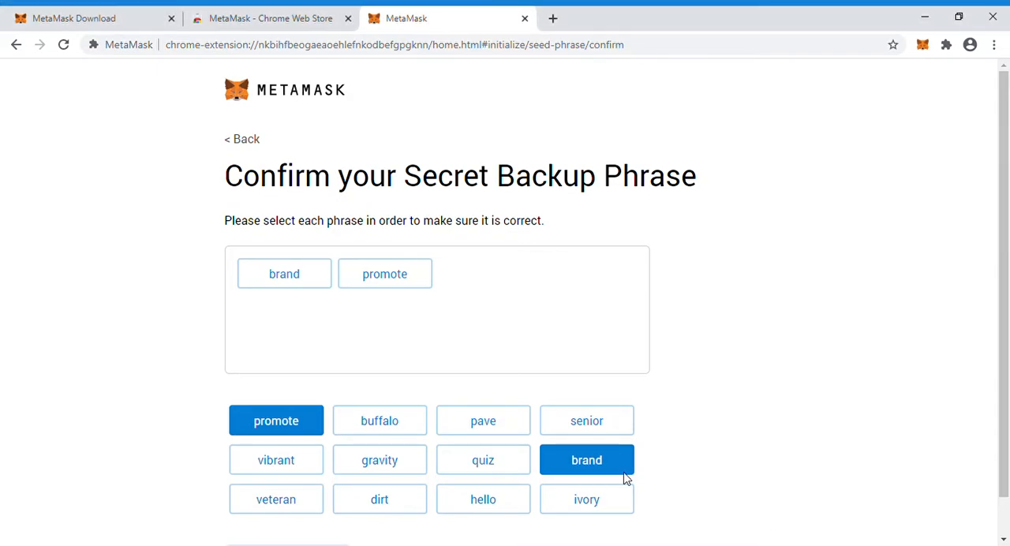
{"action": "left_click", "coordinate": [290, 510]}
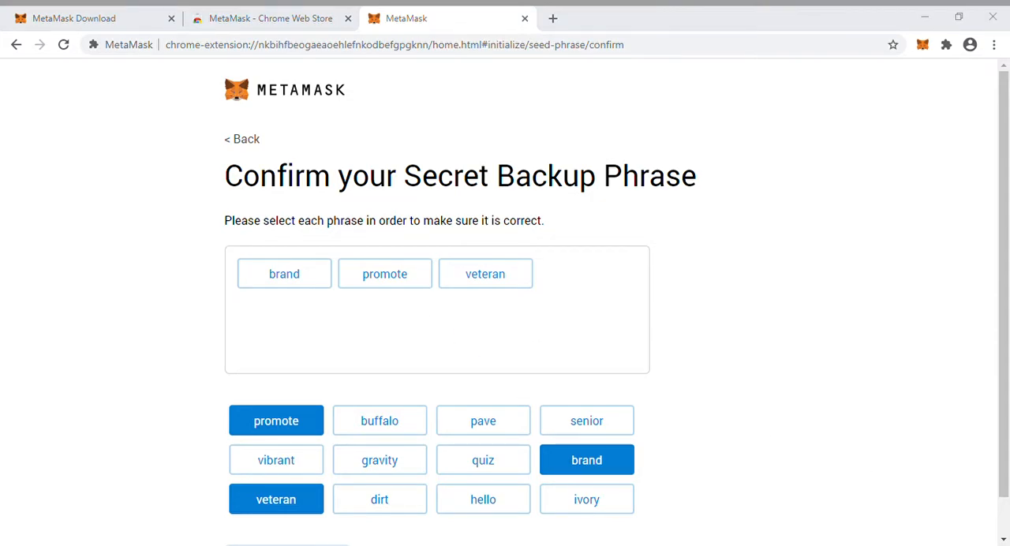
{"action": "left_click", "coordinate": [796, 488]}
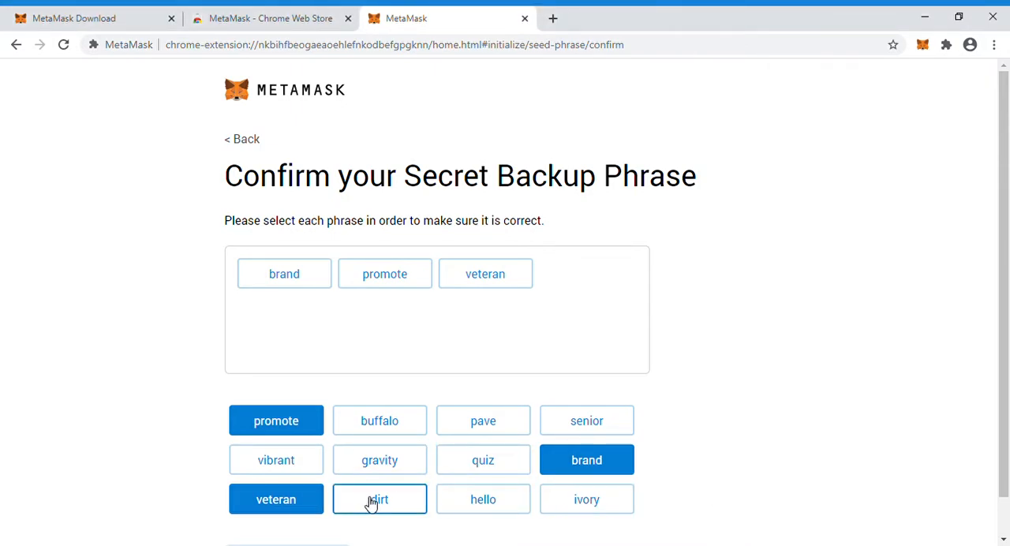
{"action": "left_click", "coordinate": [482, 508]}
{"action": "left_click", "coordinate": [498, 423]}
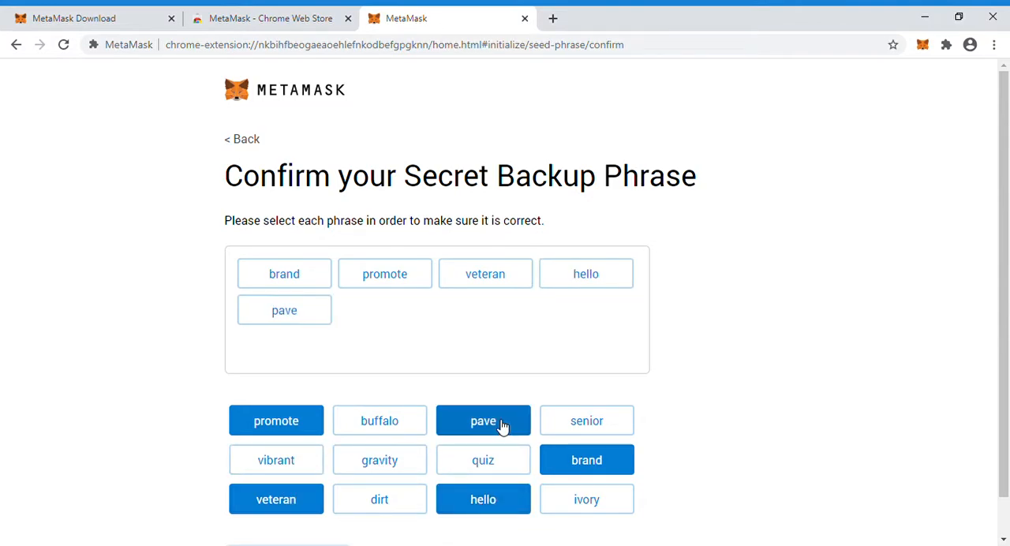
{"action": "left_click", "coordinate": [585, 422]}
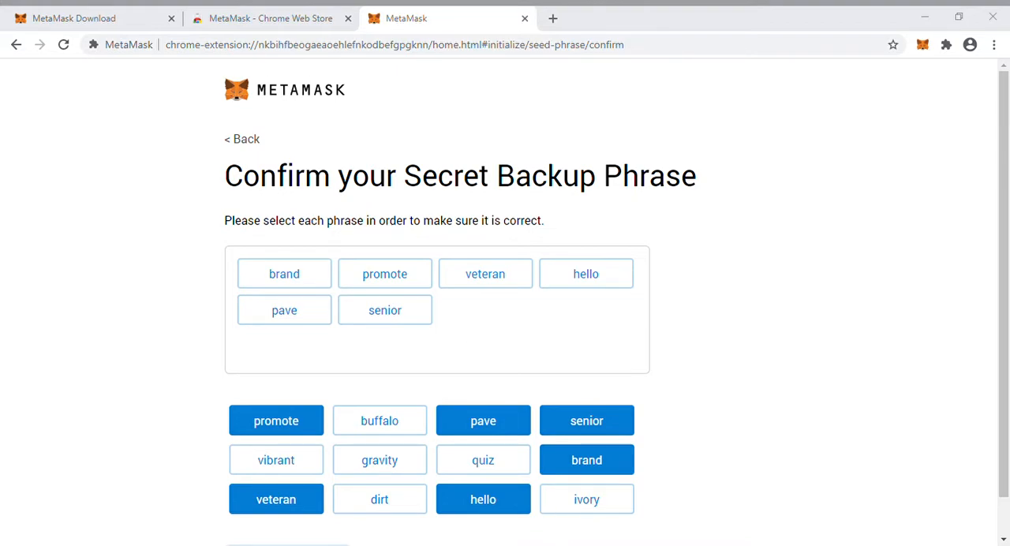
{"action": "left_click", "coordinate": [724, 507]}
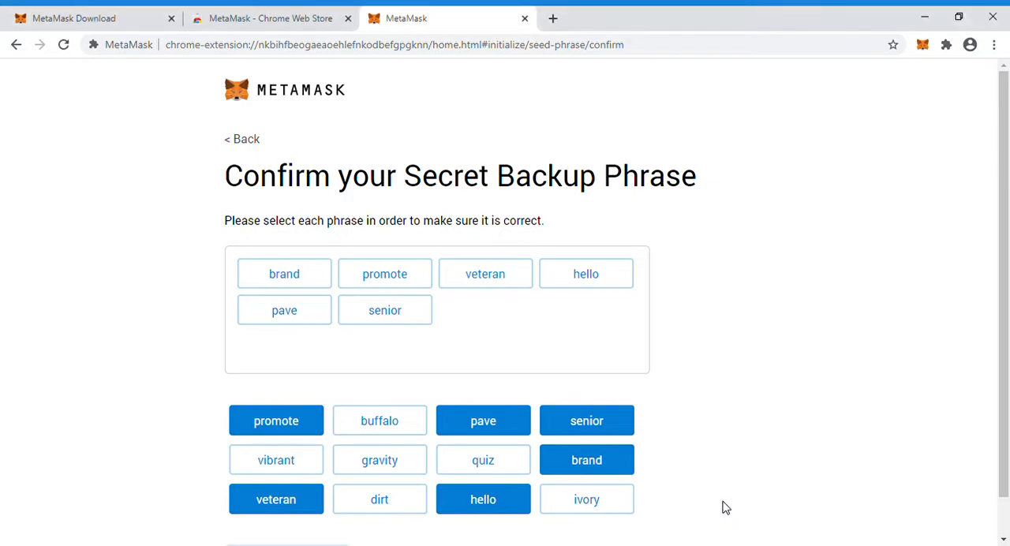
{"action": "left_click", "coordinate": [592, 512]}
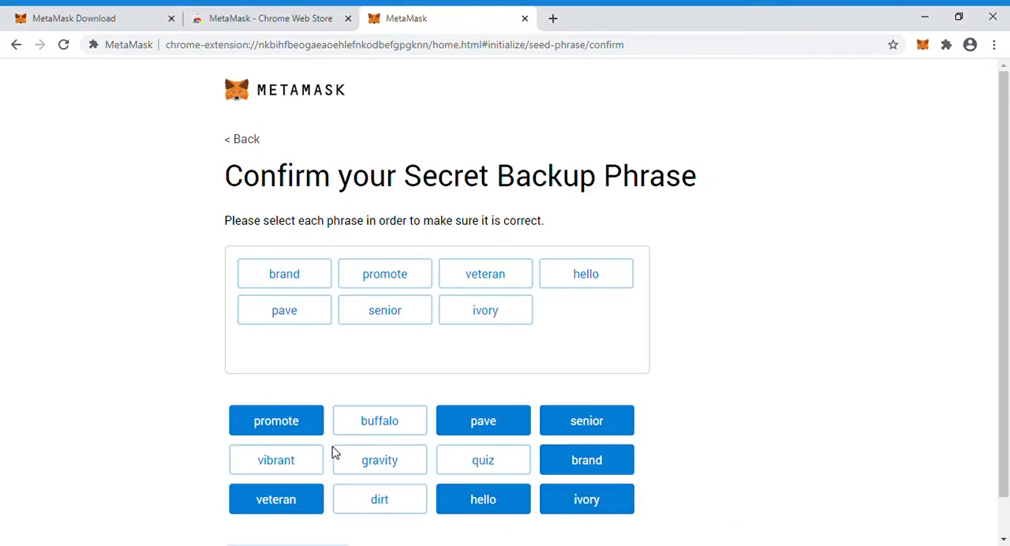
{"action": "left_click", "coordinate": [485, 471]}
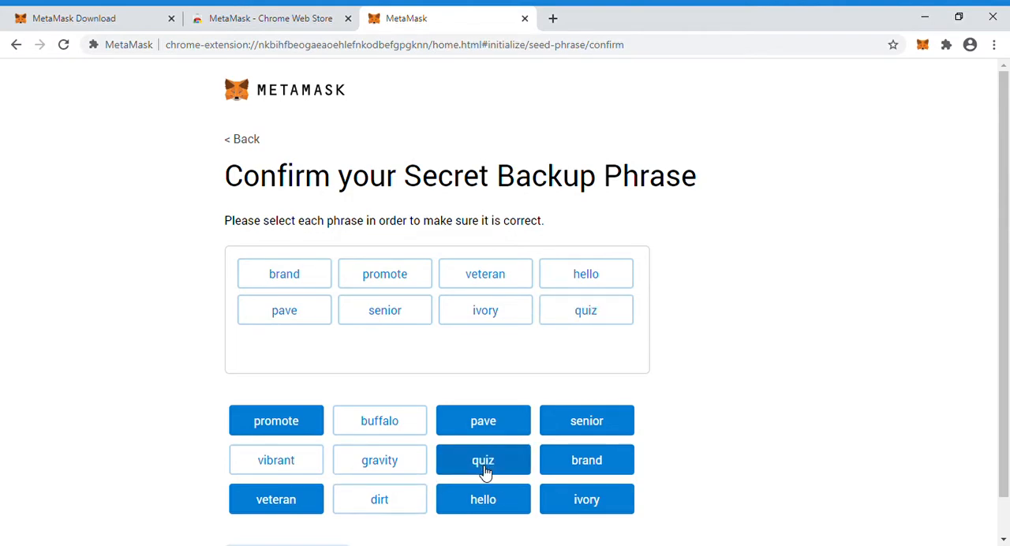
{"action": "left_click", "coordinate": [255, 467]}
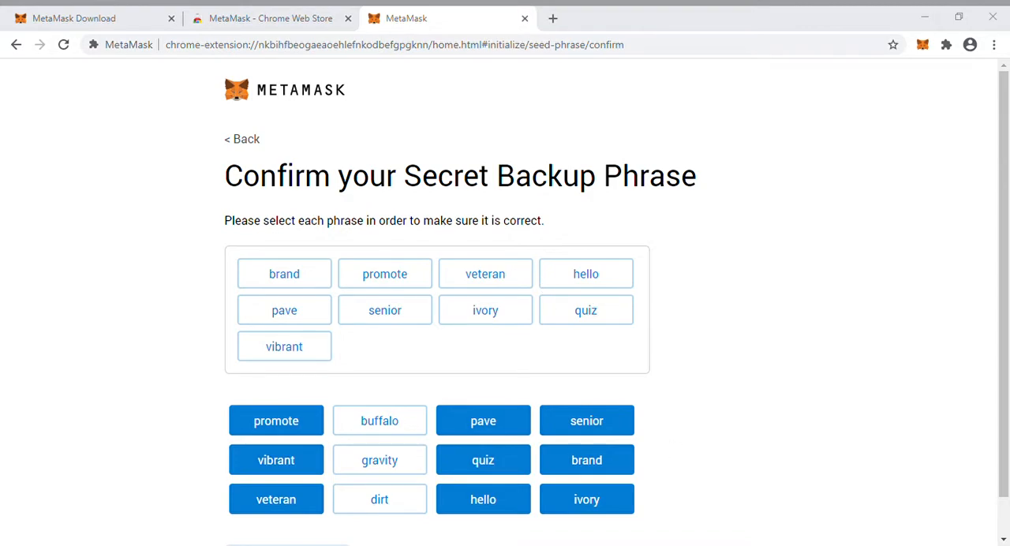
{"action": "left_click", "coordinate": [729, 507]}
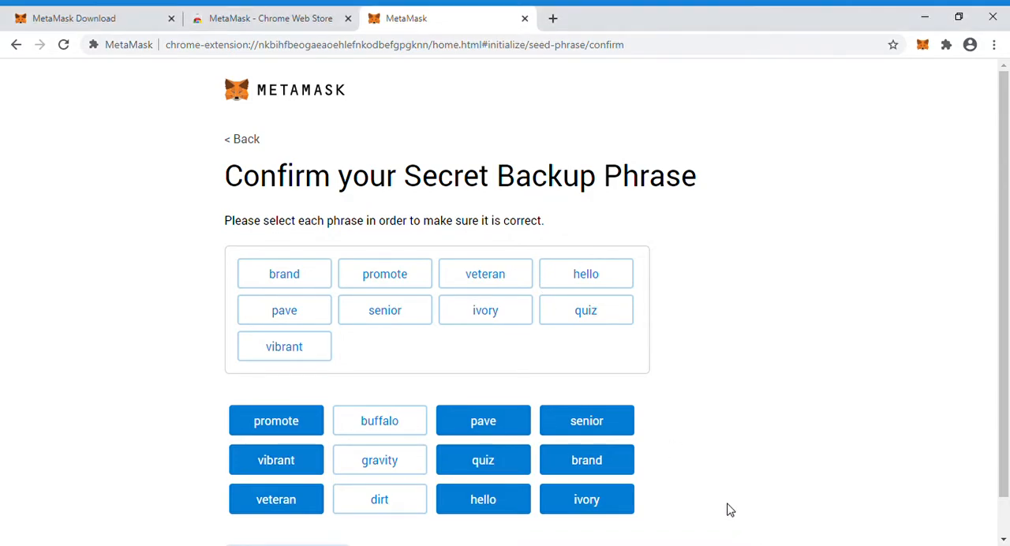
{"action": "left_click", "coordinate": [385, 498]}
{"action": "left_click", "coordinate": [389, 424]}
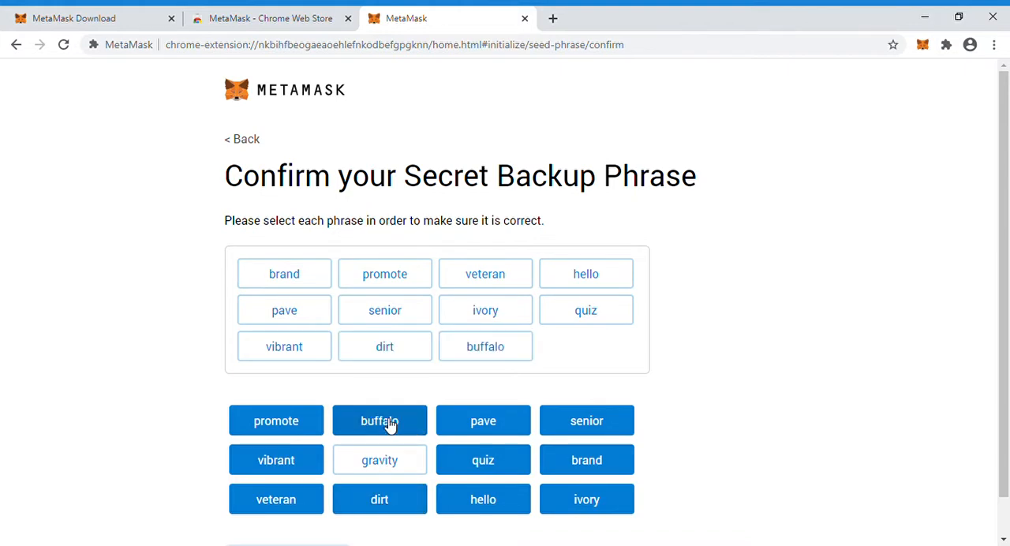
{"action": "left_click", "coordinate": [390, 466]}
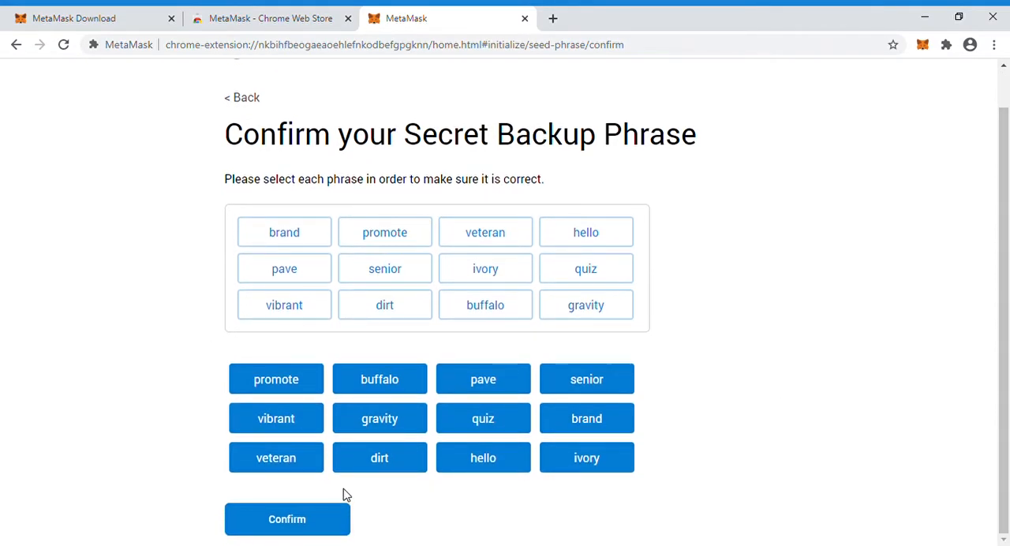
{"action": "left_click", "coordinate": [288, 523]}
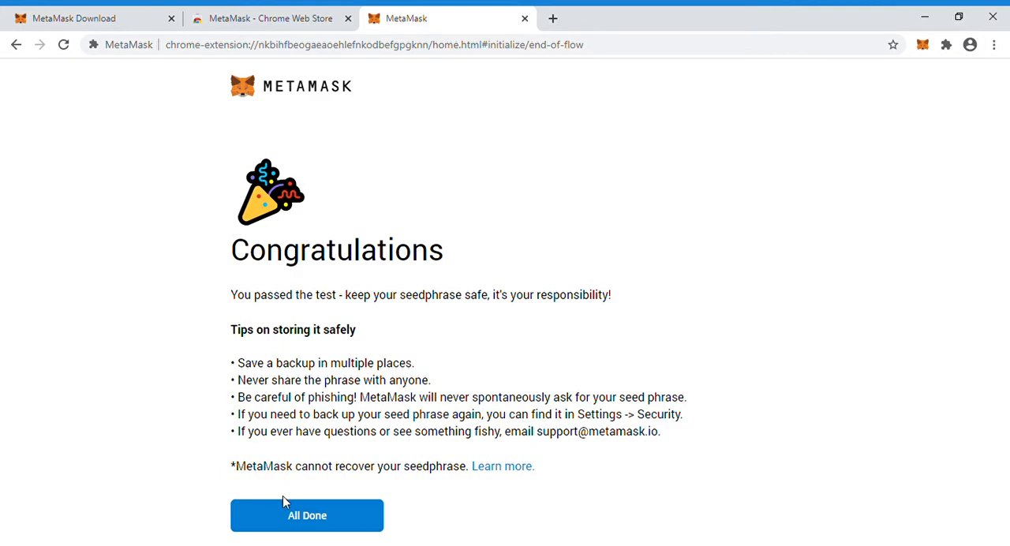
{"action": "left_click", "coordinate": [314, 521]}
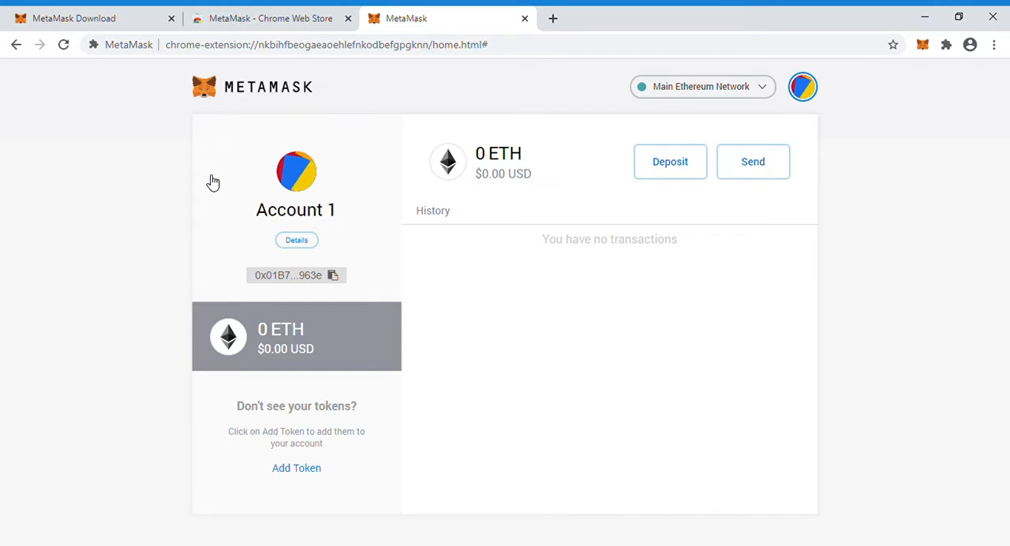
Reveal Account 1's private key by entering the MetaMask password, and close the account details
{"action": "left_click", "coordinate": [292, 245]}
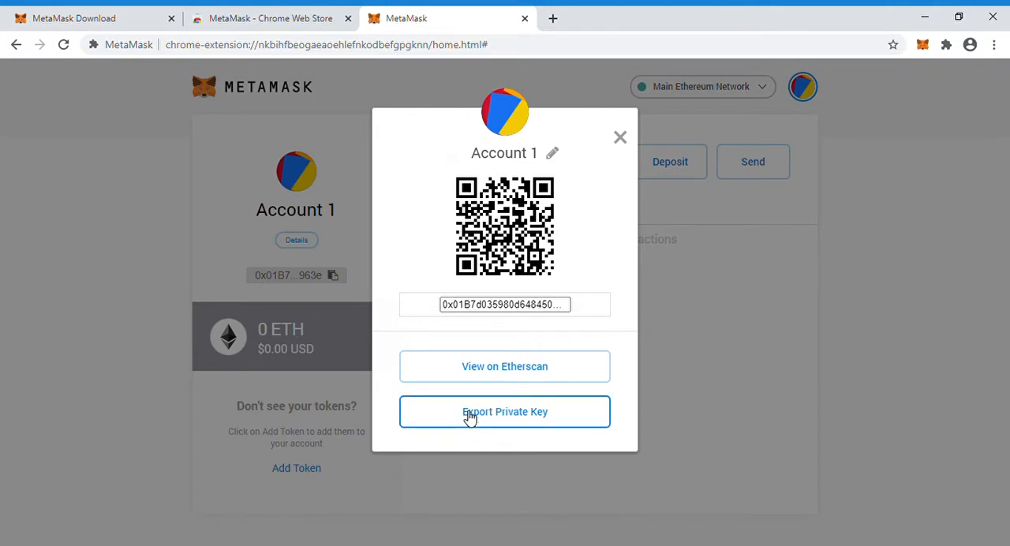
{"action": "left_click", "coordinate": [499, 422]}
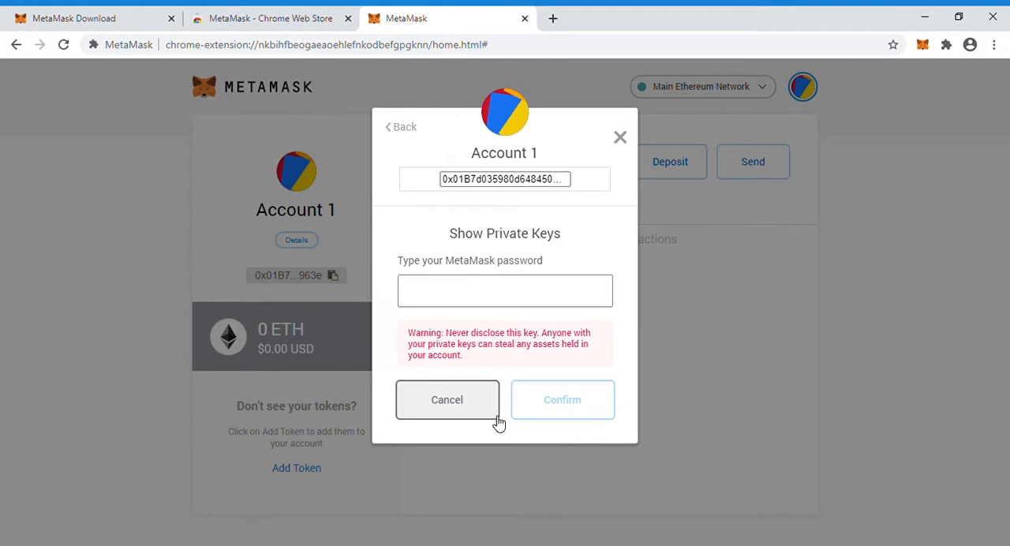
{"action": "left_click", "coordinate": [454, 303]}
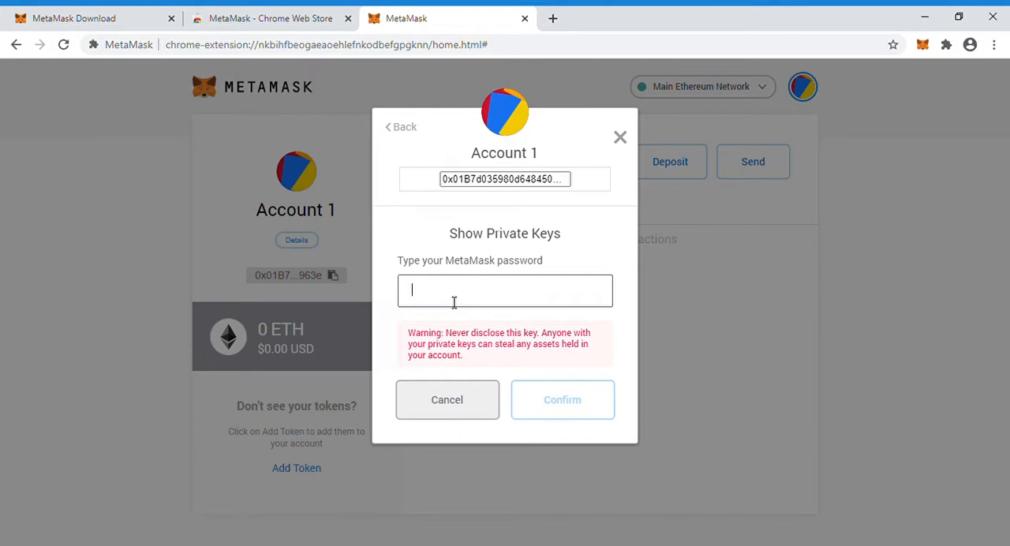
{"action": "type", "text": "•••••••••••"}
{"action": "left_click", "coordinate": [566, 415]}
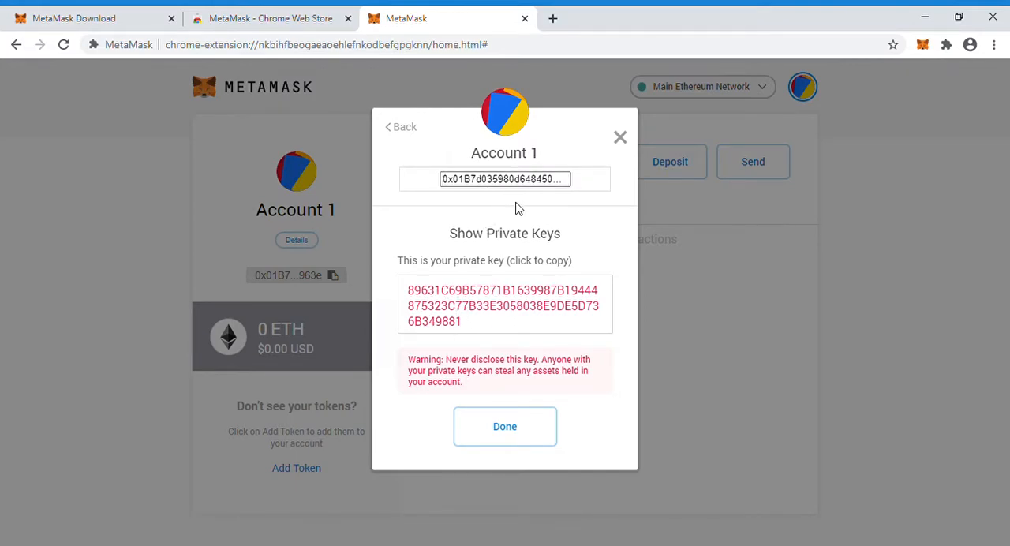
{"action": "left_click", "coordinate": [506, 436]}
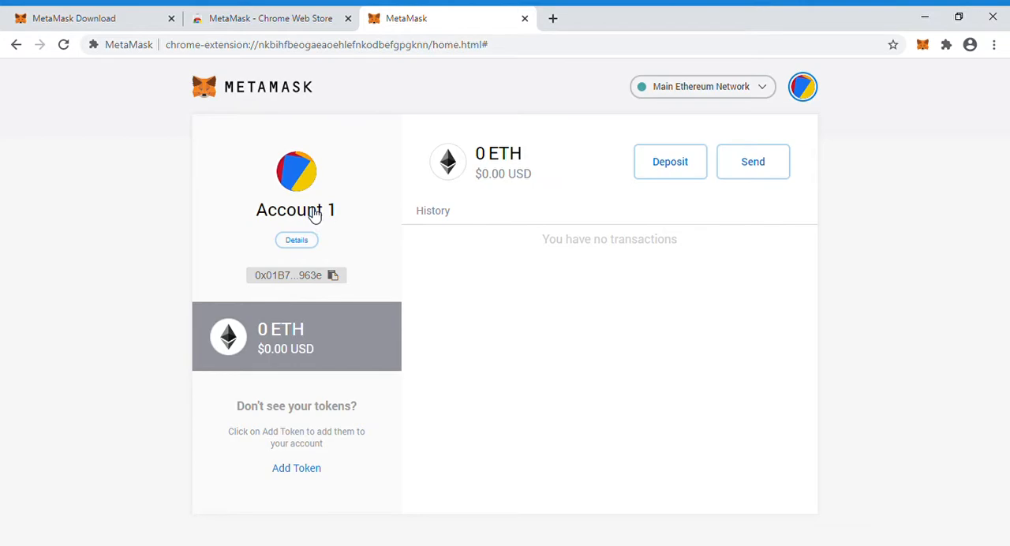
Rename Account 1 to the owner's first name in the account details and close them
{"action": "left_click", "coordinate": [313, 215]}
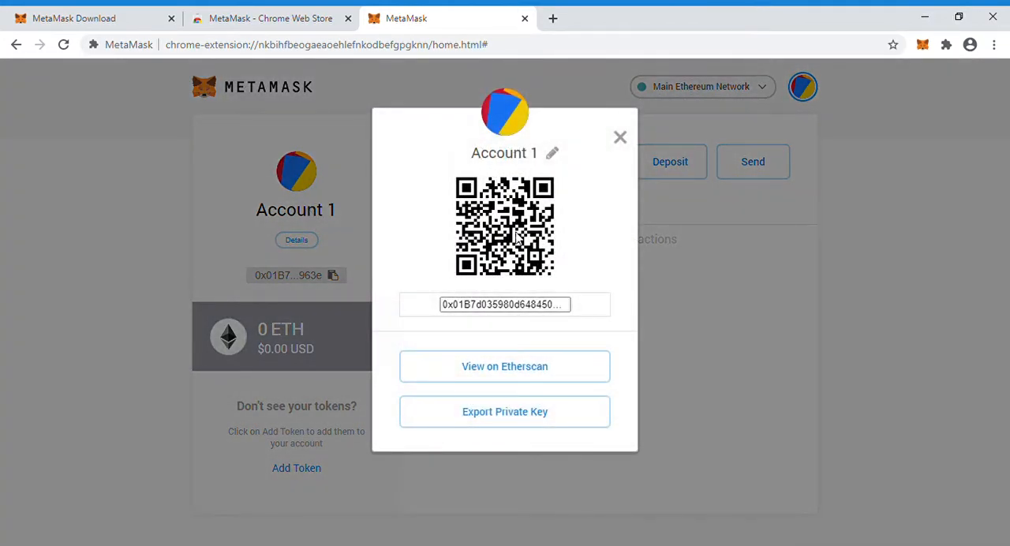
{"action": "left_click", "coordinate": [555, 154]}
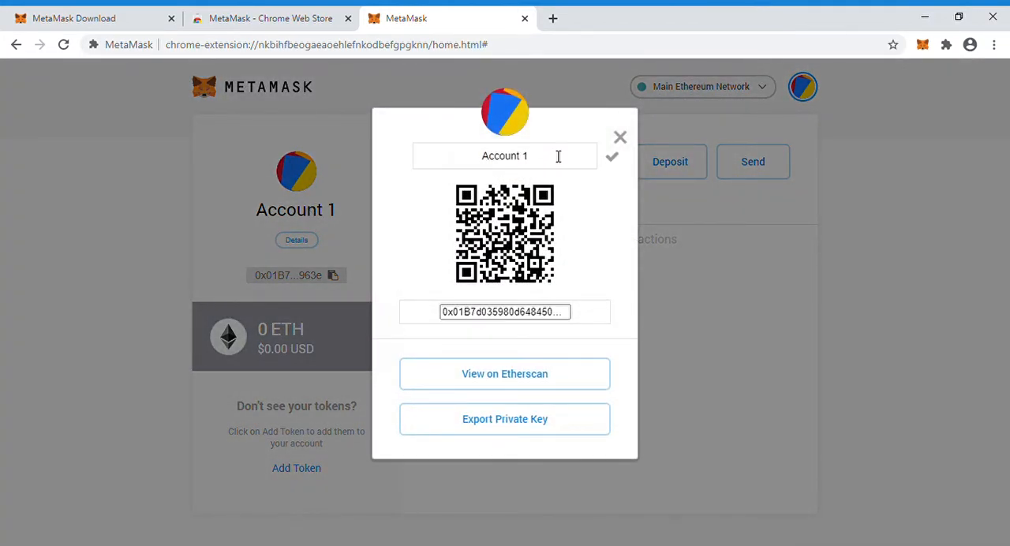
{"action": "key", "text": "BackSpace"}
{"action": "key", "text": "BackSpace"}
{"action": "key", "text": "BackSpace"}
{"action": "key", "text": "BackSpace"}
{"action": "key", "text": "BackSpace"}
{"action": "key", "text": "BackSpace"}
{"action": "key", "text": "BackSpace"}
{"action": "key", "text": "BackSpace"}
{"action": "key", "text": "BackSpace"}
{"action": "type", "text": "Shashi"}
{"action": "left_click", "coordinate": [613, 161]}
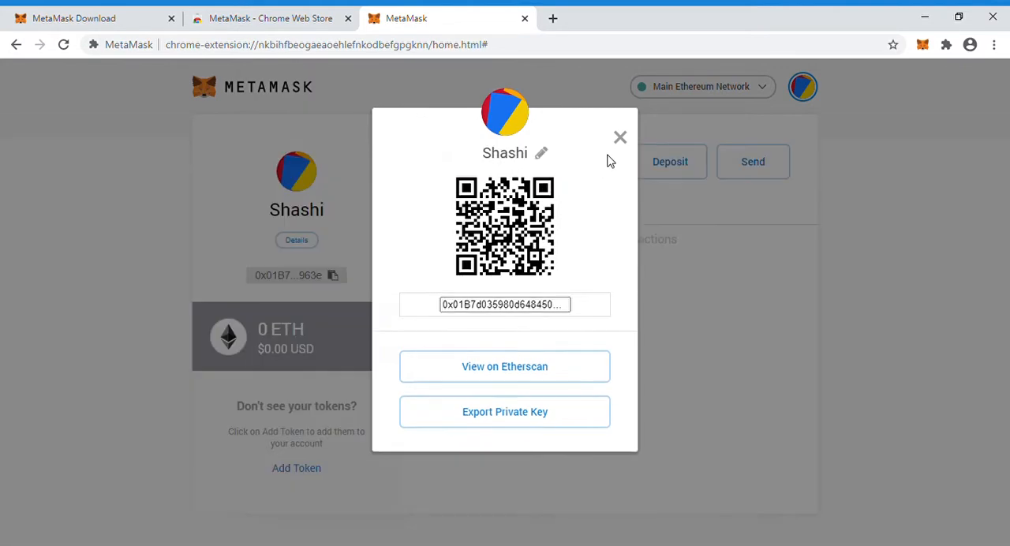
{"action": "left_click", "coordinate": [258, 224]}
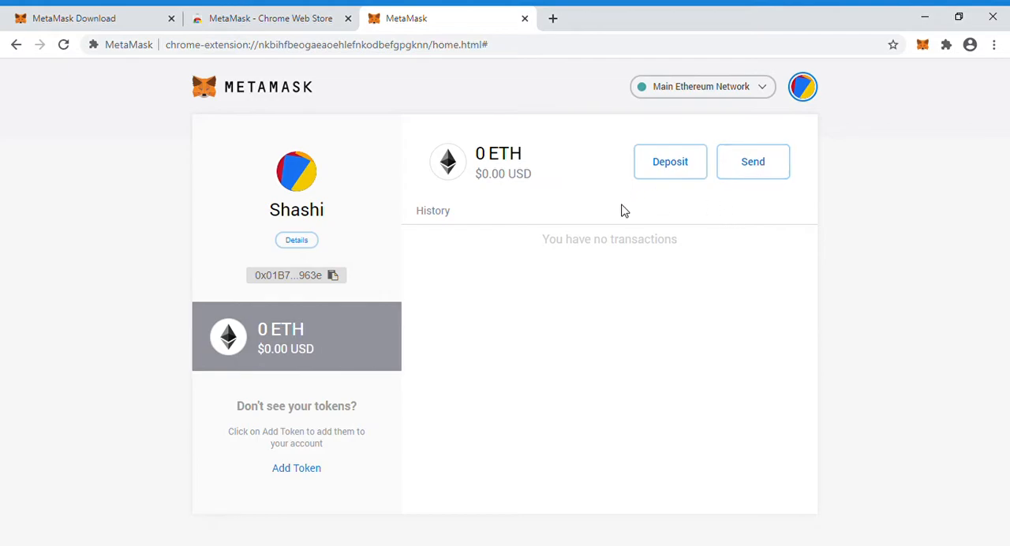
Review the list of available Ethereum networks and close it without switching networks
{"action": "left_click", "coordinate": [768, 93]}
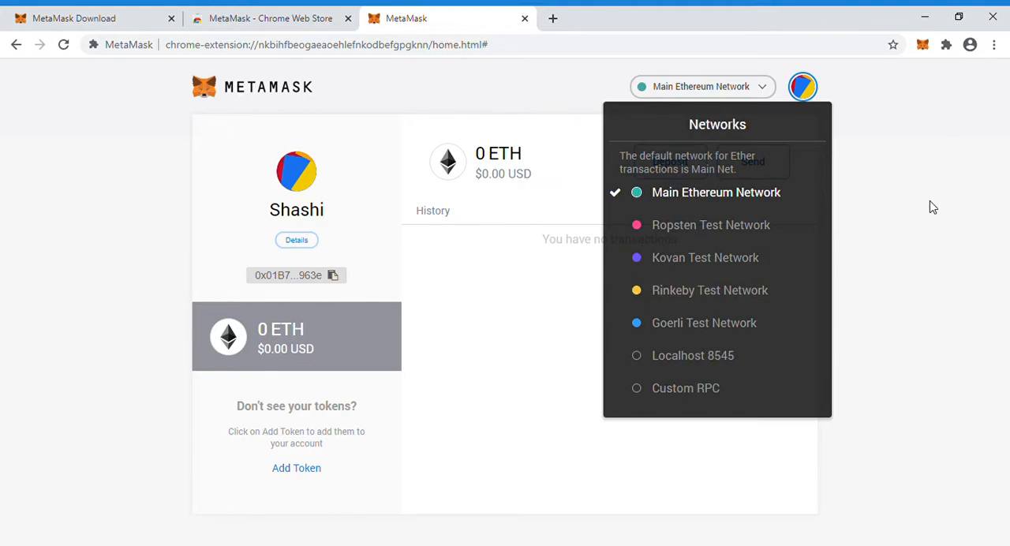
{"action": "left_click", "coordinate": [923, 237]}
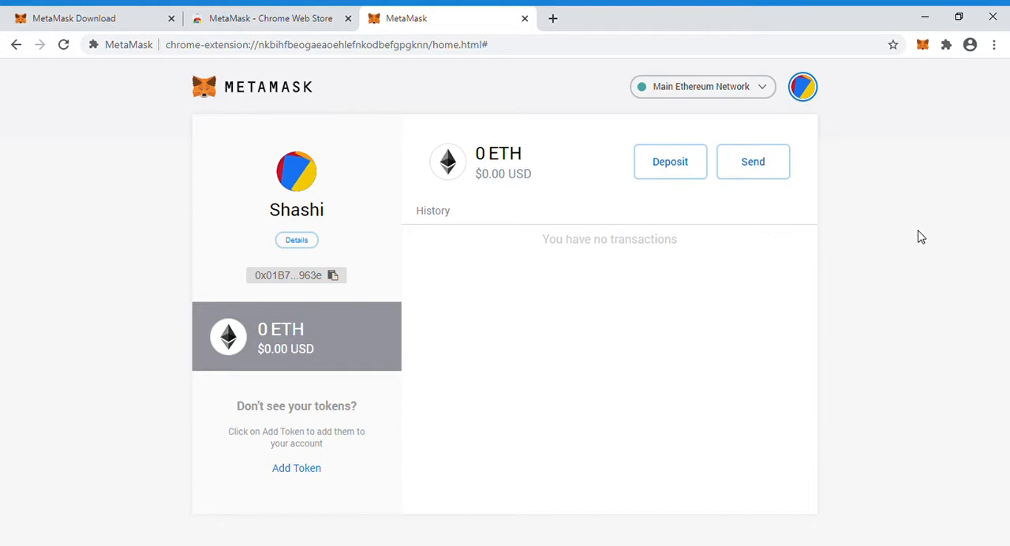
Create a second account named with another person's first name, and check the list of accounts
{"action": "left_click", "coordinate": [803, 89]}
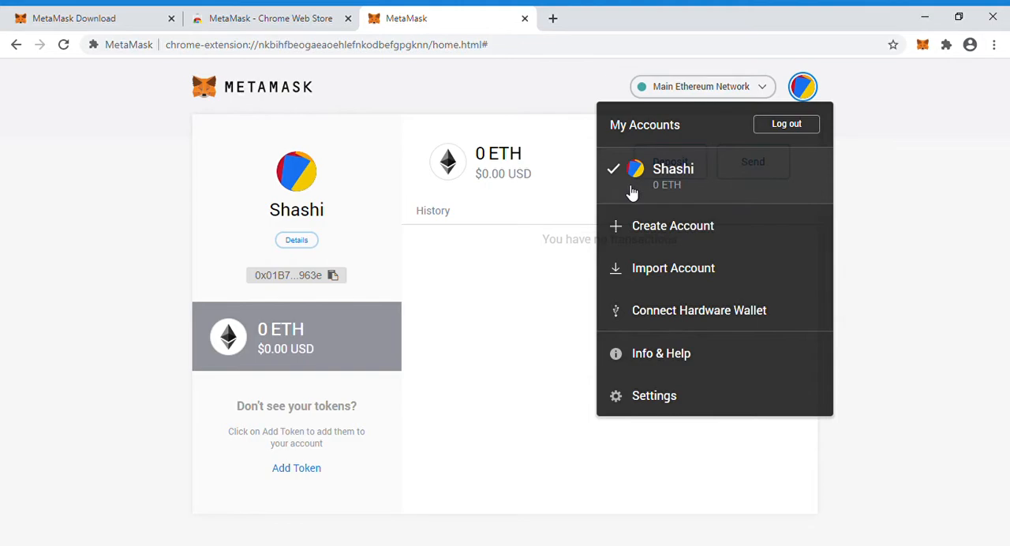
{"action": "left_click", "coordinate": [652, 234]}
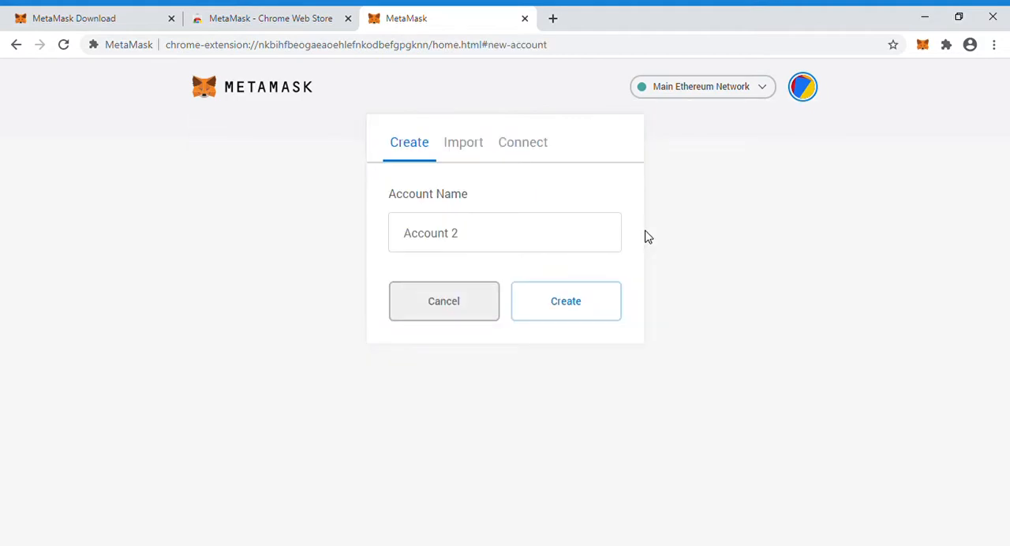
{"action": "left_click", "coordinate": [483, 244]}
{"action": "type", "text": "Rishi"}
{"action": "left_click", "coordinate": [544, 302]}
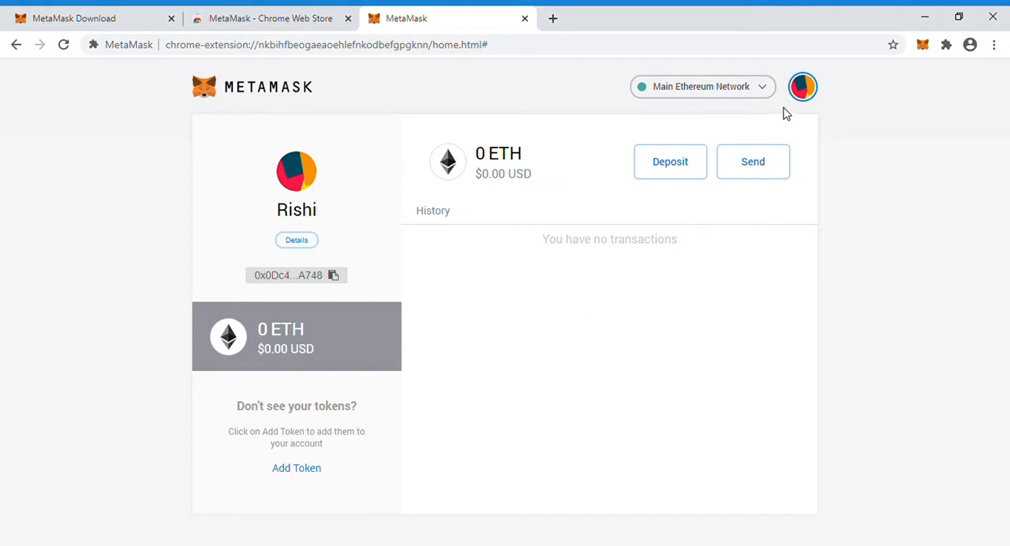
{"action": "left_click", "coordinate": [804, 90]}
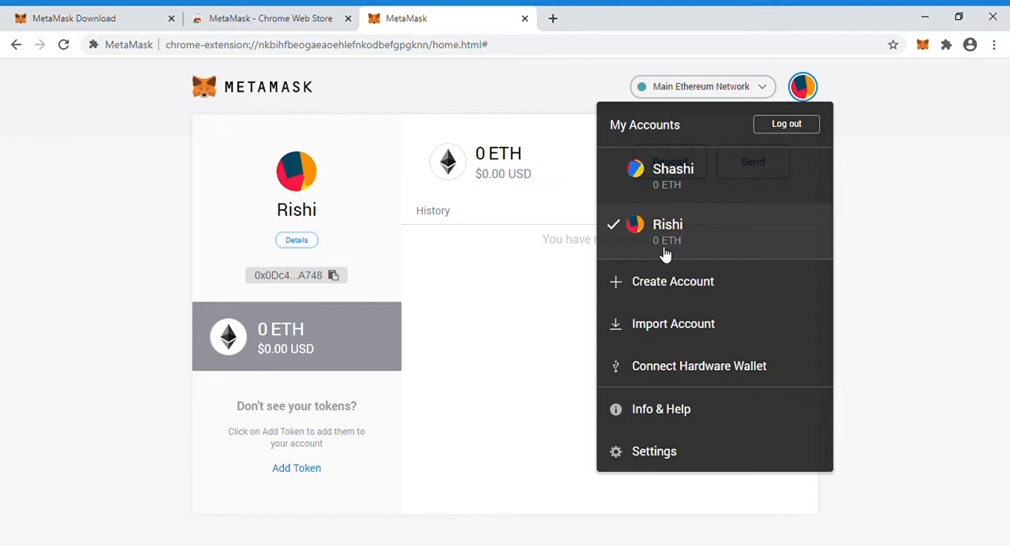
{"action": "left_click", "coordinate": [535, 280]}
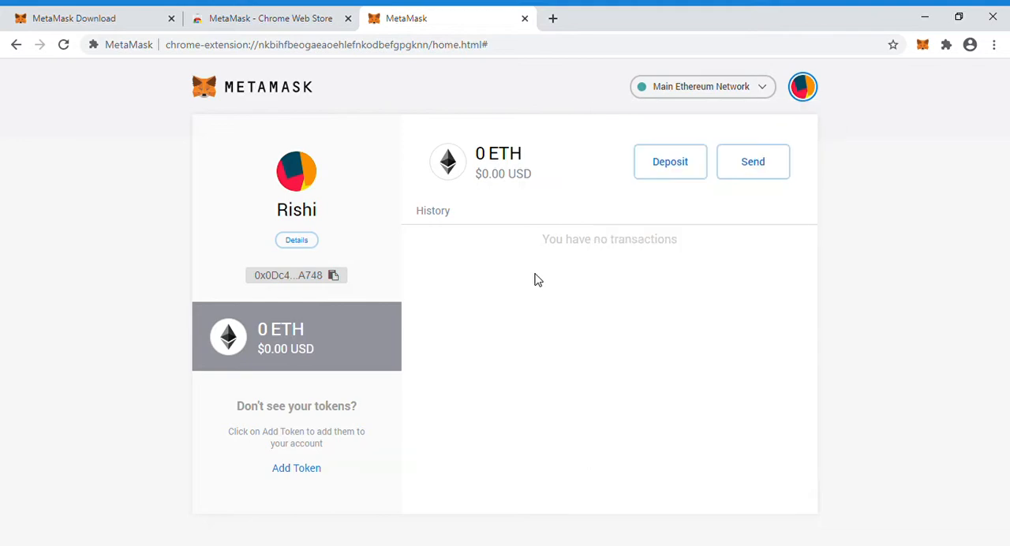
Switch the wallet to the Ropsten Test Network and request 1 ether from the MetaMask Ether Faucet
{"action": "left_click", "coordinate": [765, 91]}
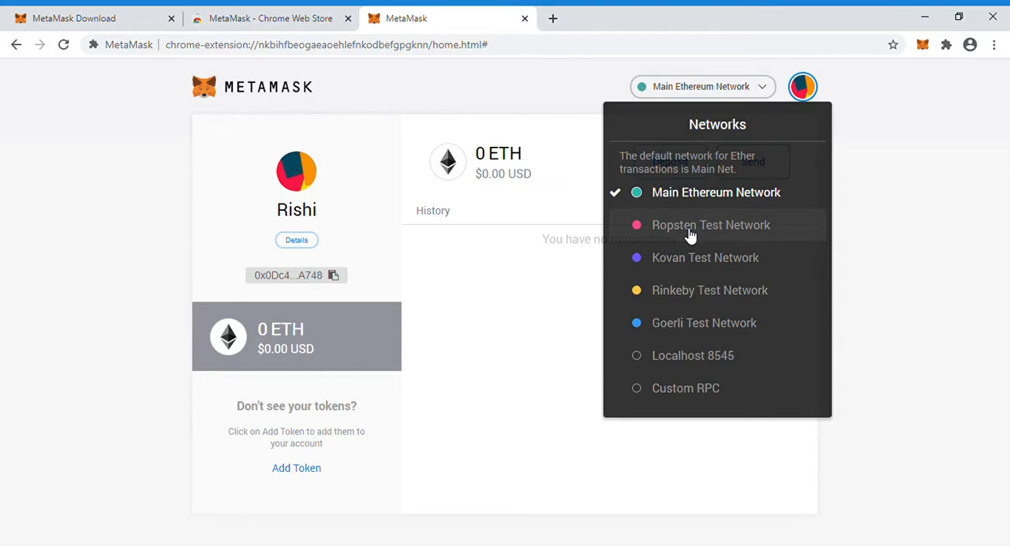
{"action": "left_click", "coordinate": [690, 231]}
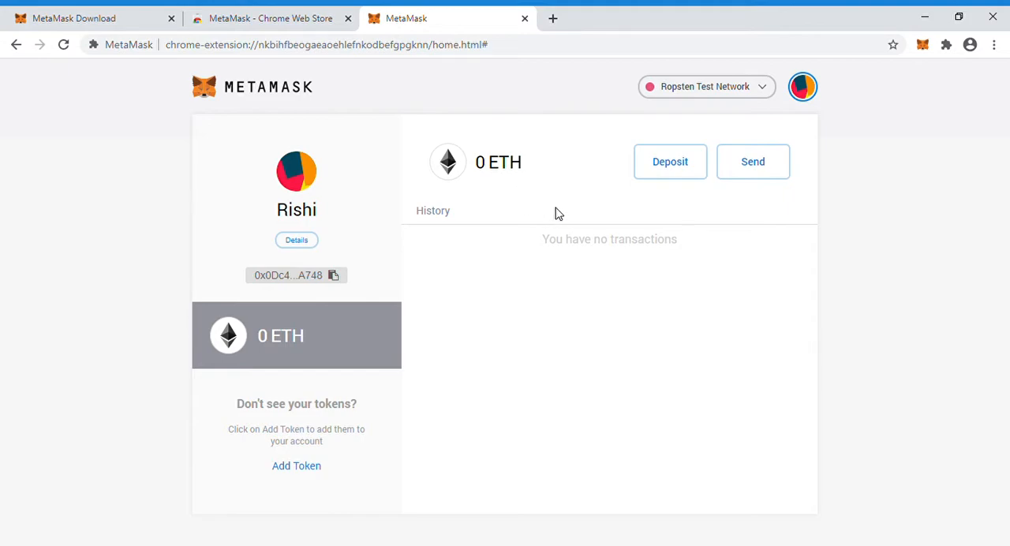
{"action": "left_click", "coordinate": [672, 170]}
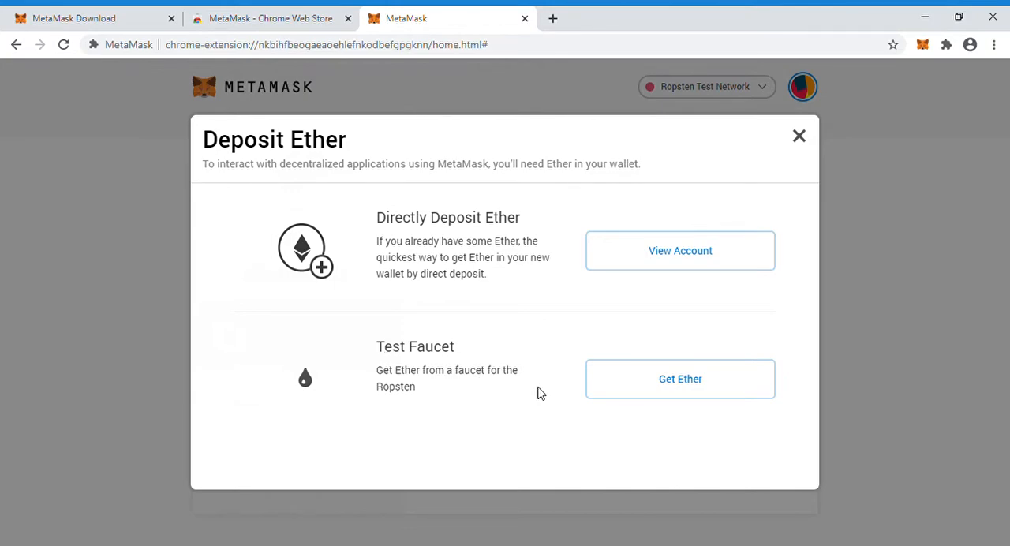
{"action": "left_click", "coordinate": [670, 387]}
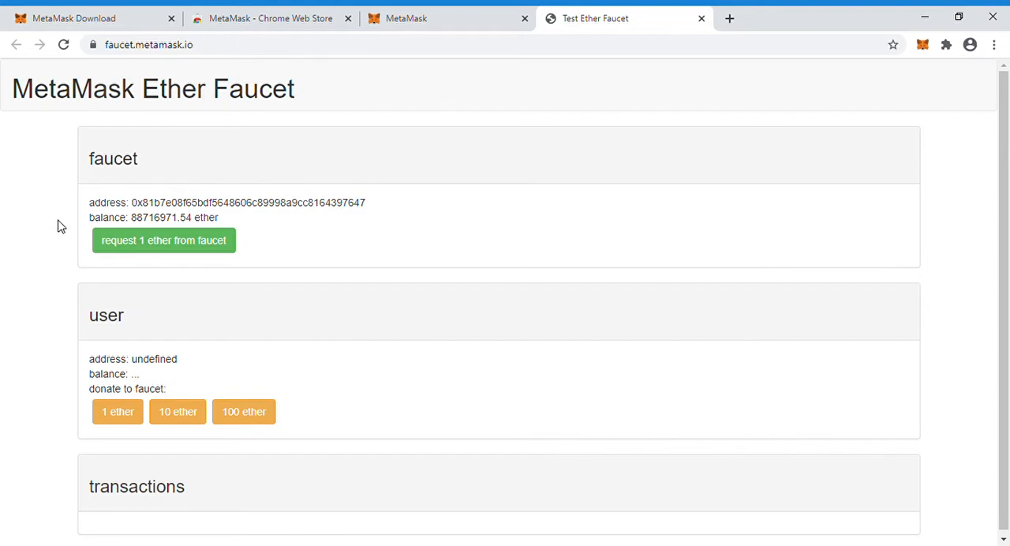
{"action": "left_click", "coordinate": [142, 244]}
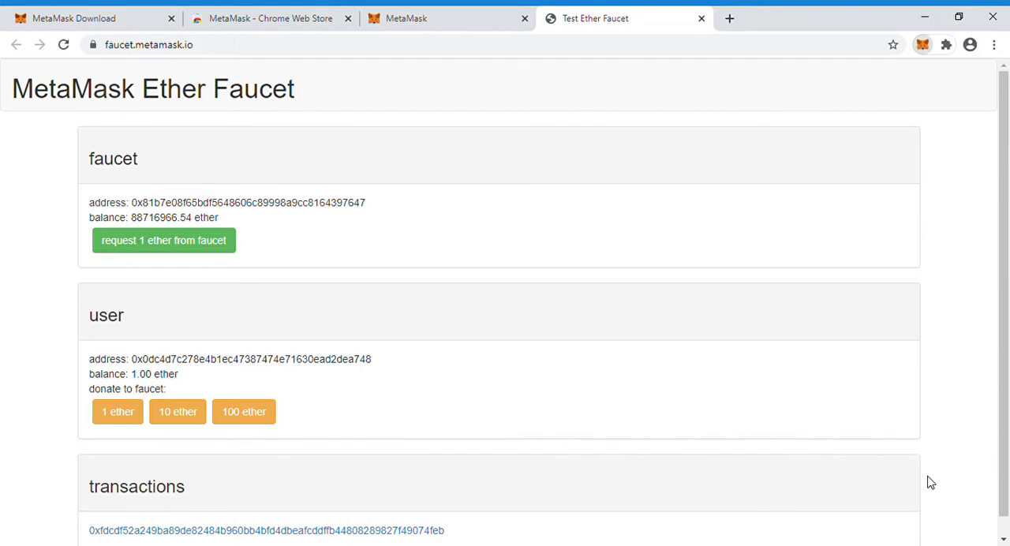
Open the Ropsten test faucet again from the wallet and request another 1 ether from it
{"action": "left_click", "coordinate": [816, 453]}
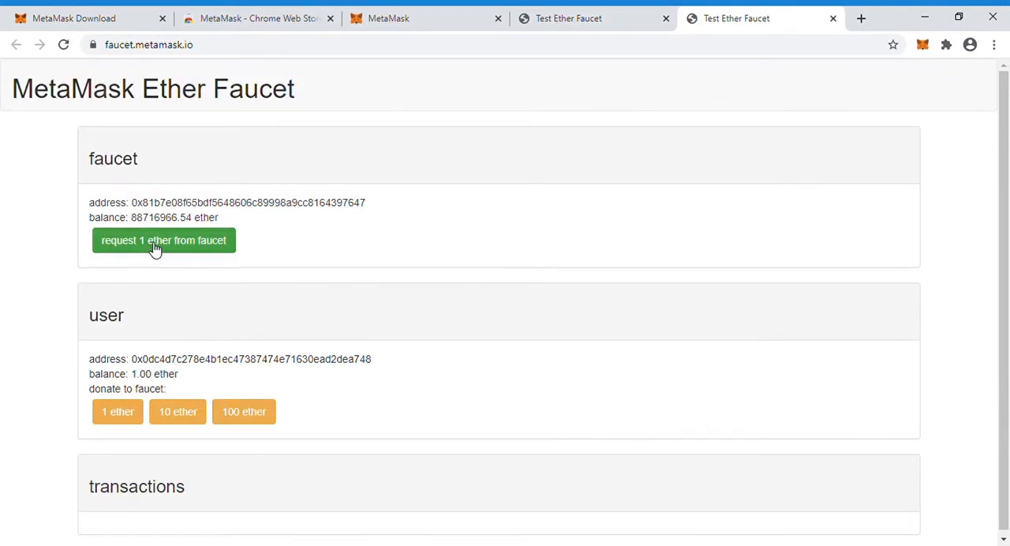
{"action": "left_click", "coordinate": [155, 248]}
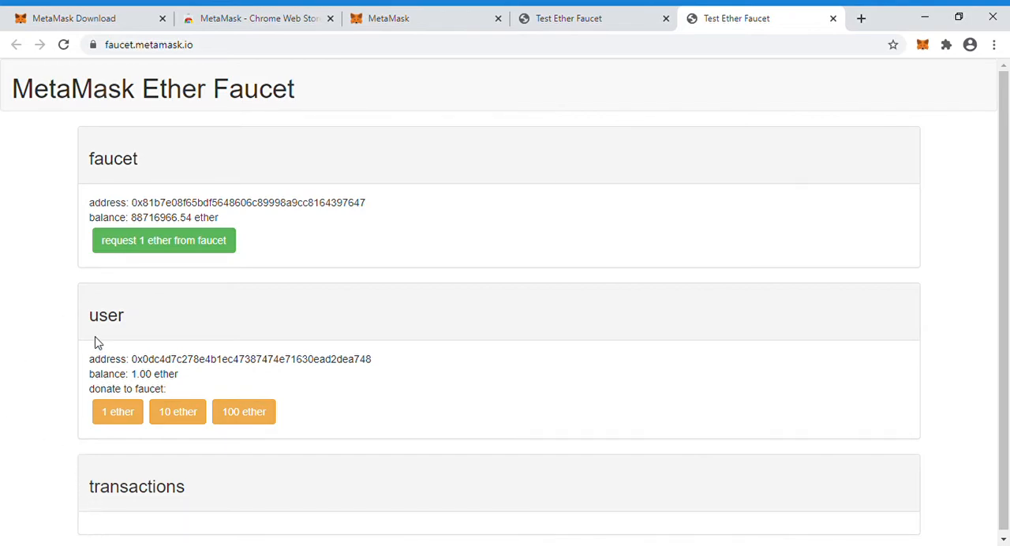
{"action": "left_click", "coordinate": [169, 241]}
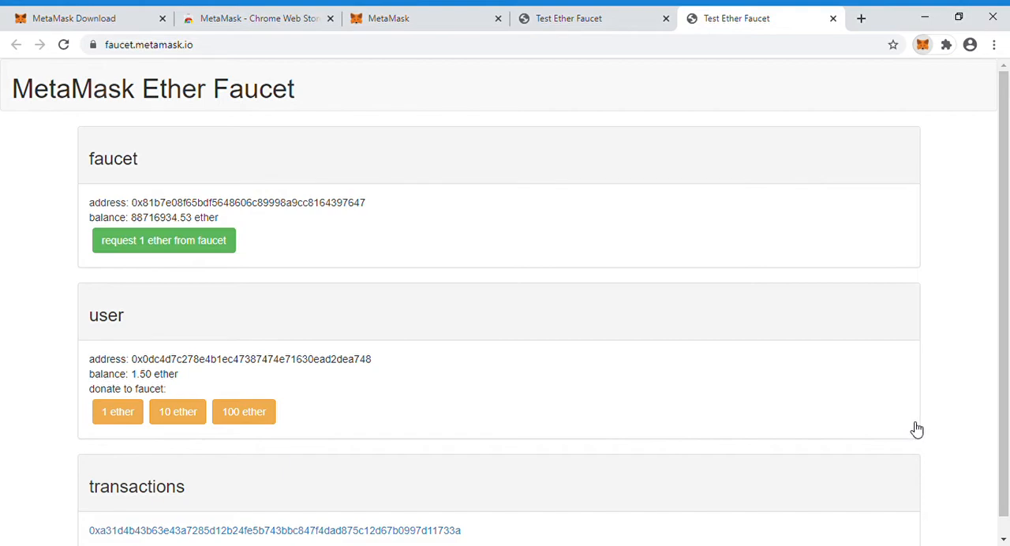
Open the 0.5 Ether transfer on Etherscan and examine its status, sender, recipient, value and fee
{"action": "left_click", "coordinate": [917, 429]}
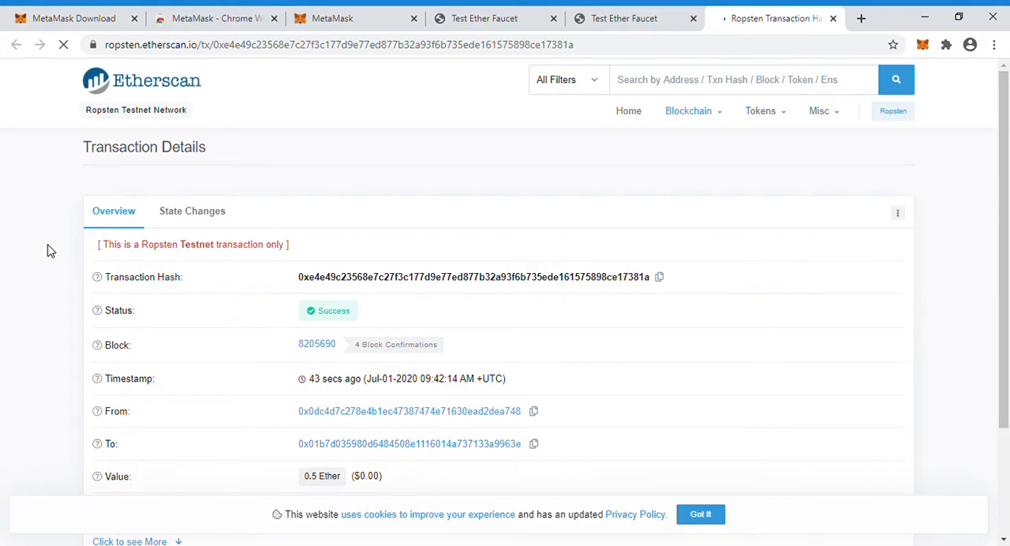
{"action": "scroll", "coordinate": [57, 269], "scroll_direction": "down", "scroll_amount": 2}
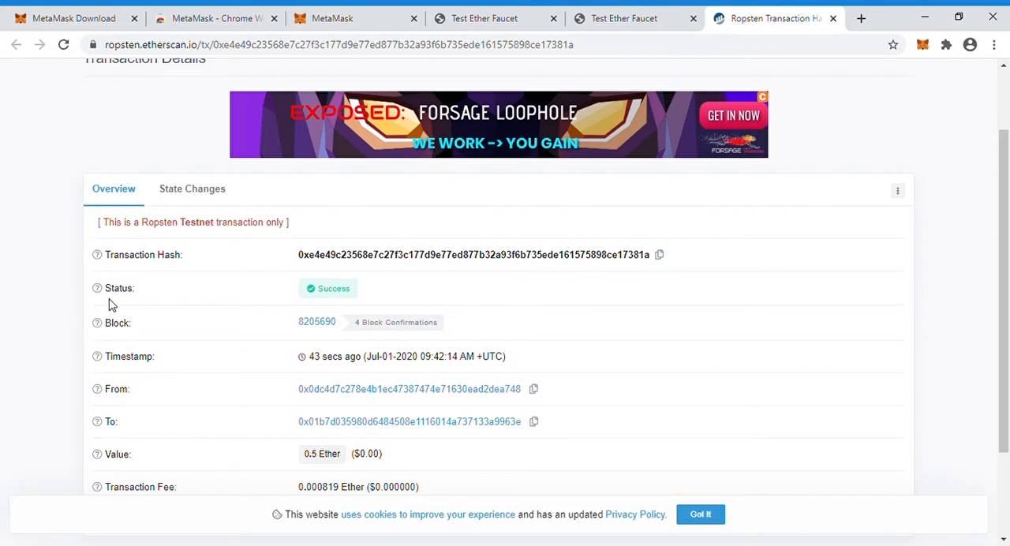
Search Google for "remix ide" in a new browser tab and open the Remix - Ethereum IDE site
{"action": "mouse_move", "coordinate": [335, 302]}
{"action": "left_click", "coordinate": [858, 19]}
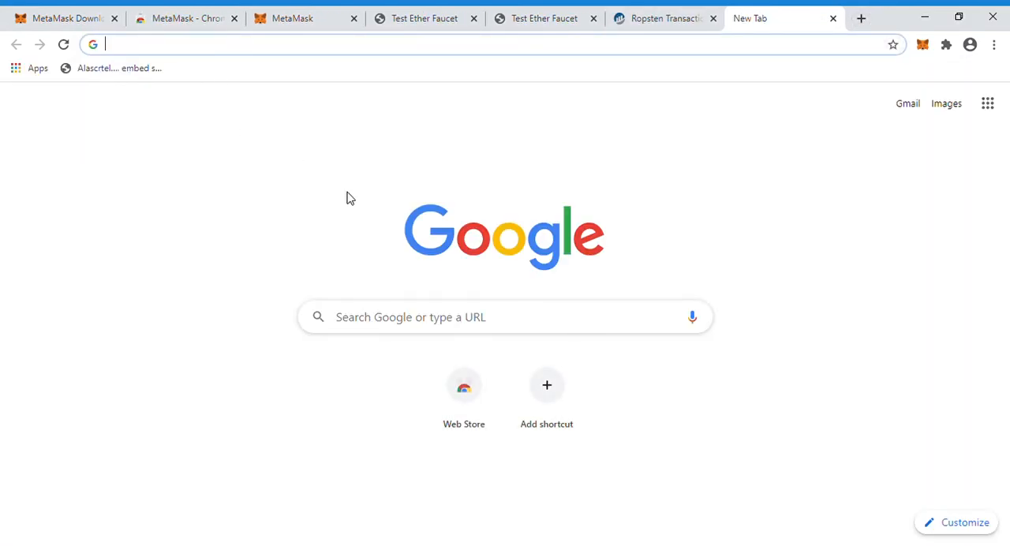
{"action": "left_click", "coordinate": [372, 323]}
{"action": "type", "text": "rem"}
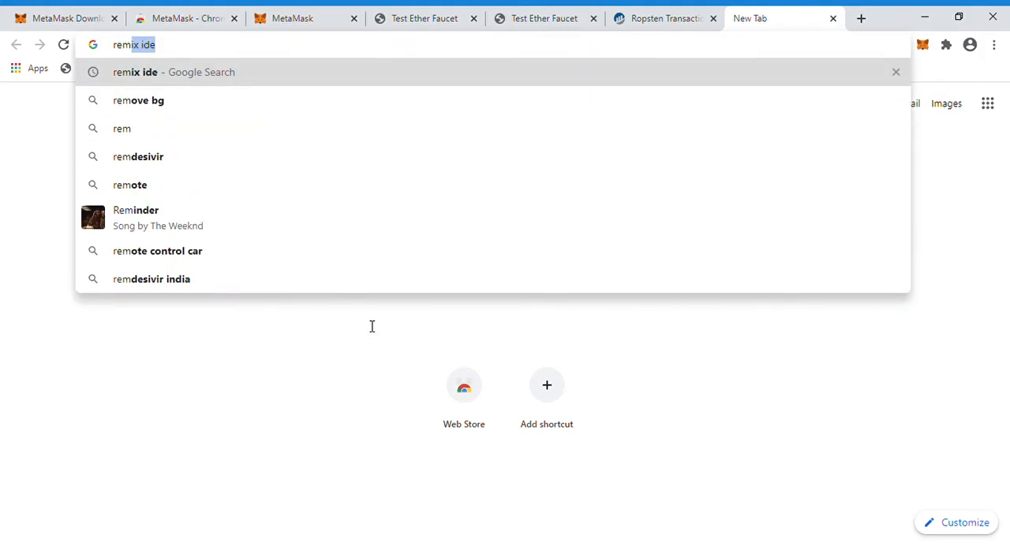
{"action": "key", "text": "Return"}
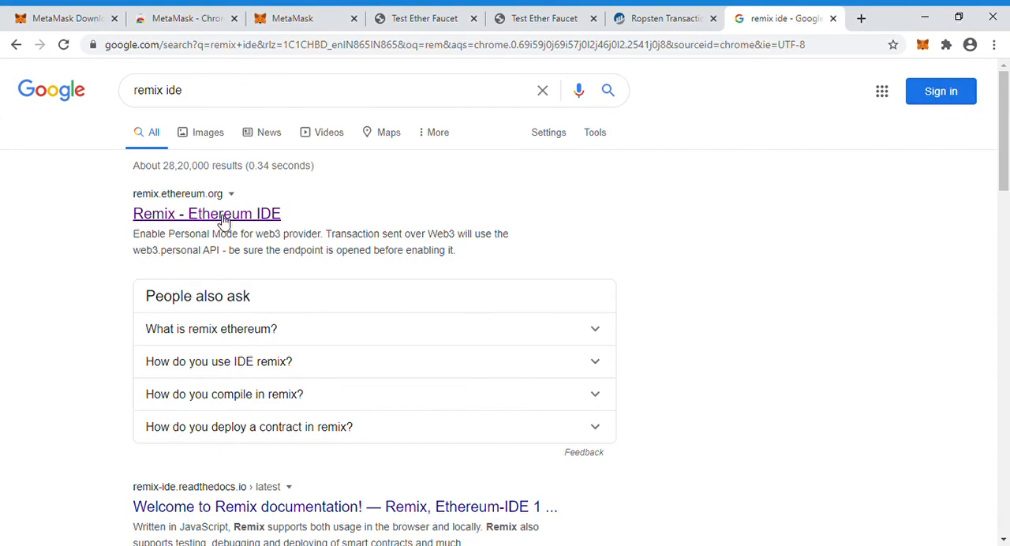
{"action": "left_click", "coordinate": [221, 219]}
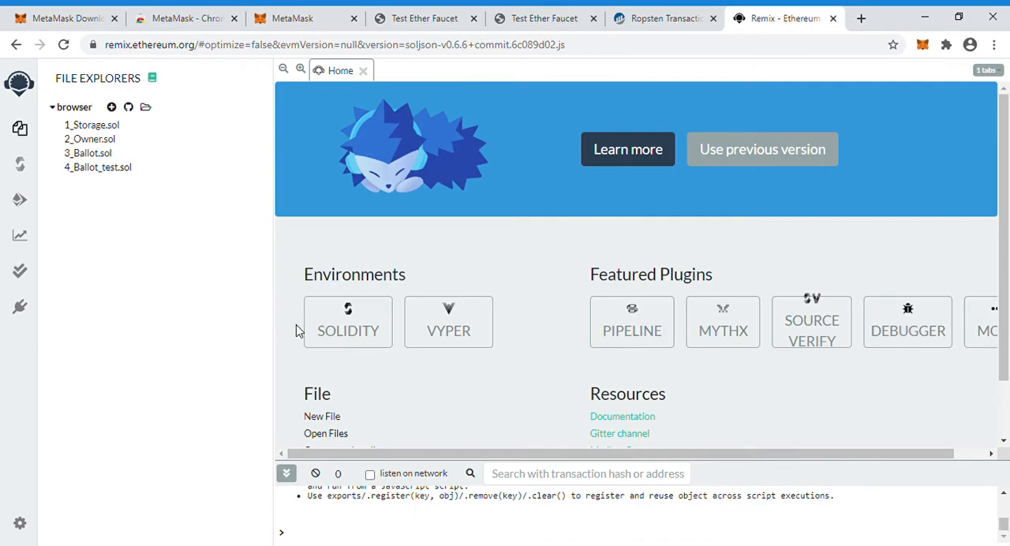
Choose the Solidity environment in Remix and compile the sample contract file 1_Storage.sol
{"action": "left_click", "coordinate": [368, 338]}
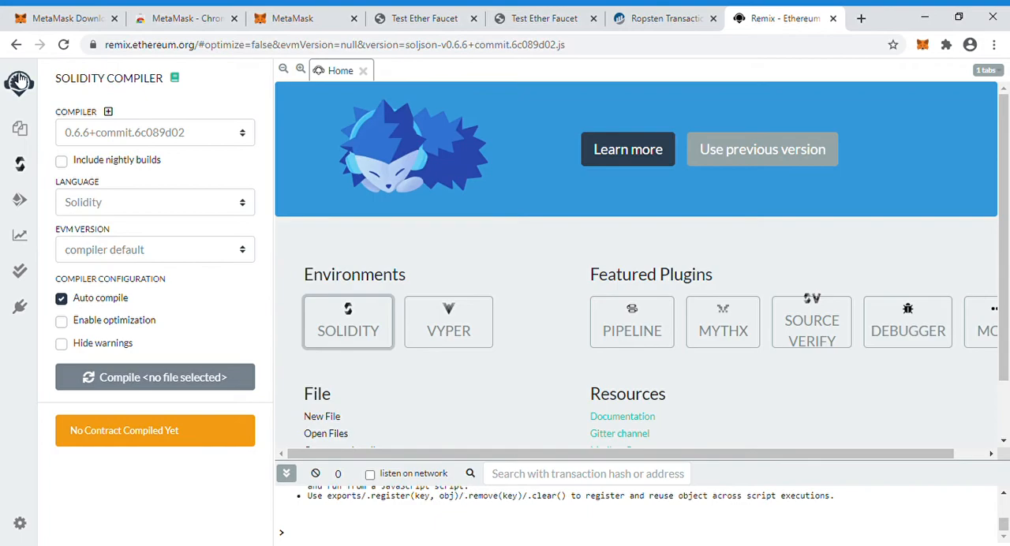
{"action": "left_click", "coordinate": [24, 129]}
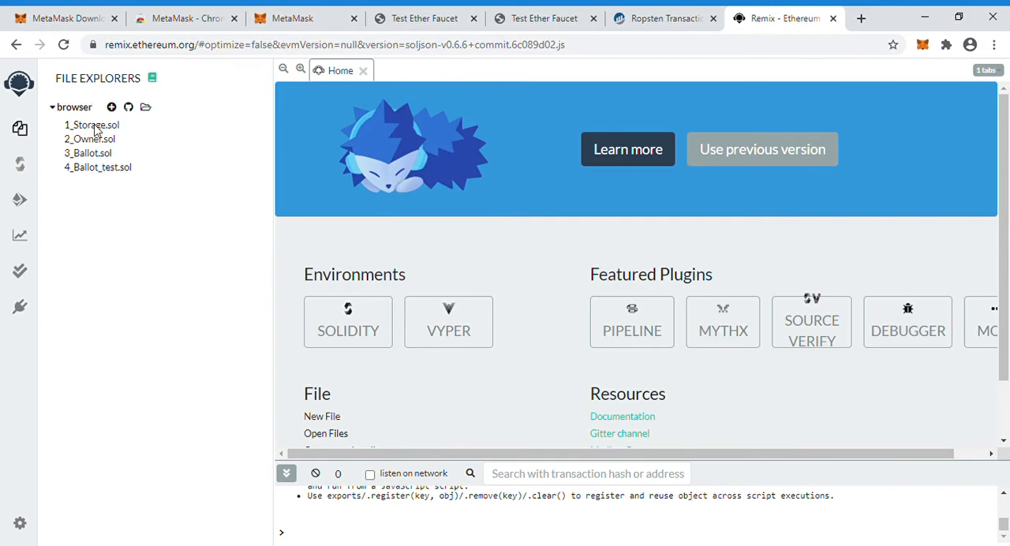
{"action": "left_click", "coordinate": [95, 130]}
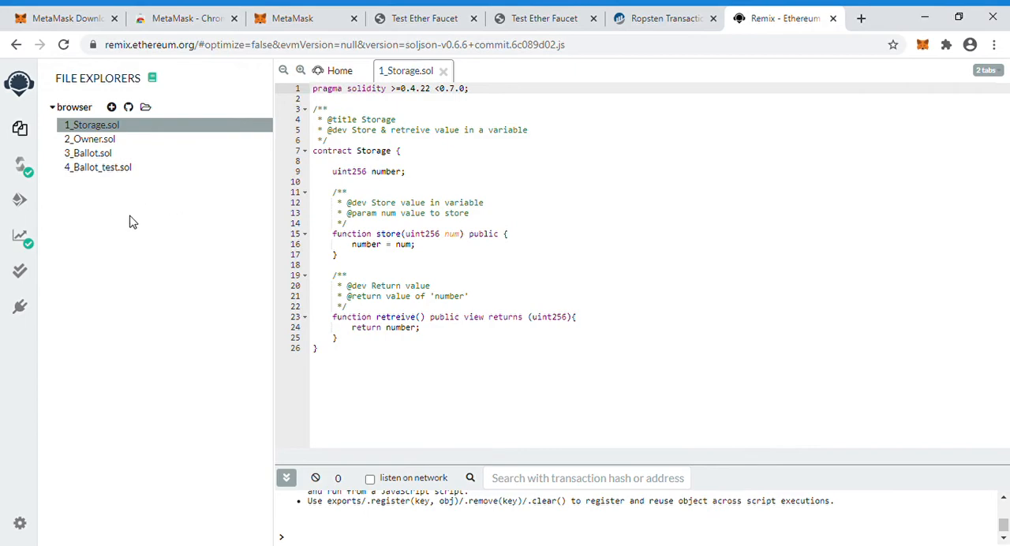
{"action": "left_click", "coordinate": [22, 166]}
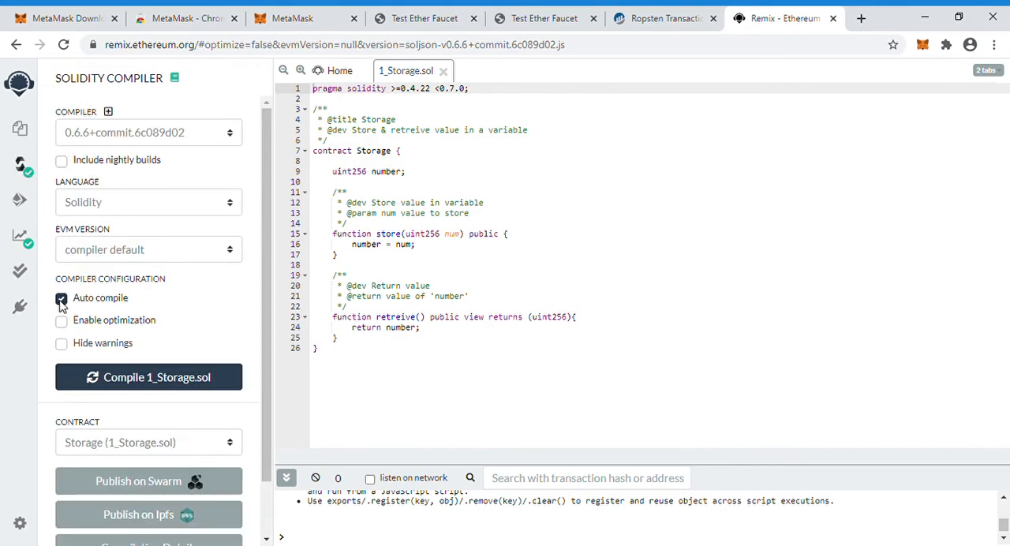
{"action": "left_click", "coordinate": [156, 383]}
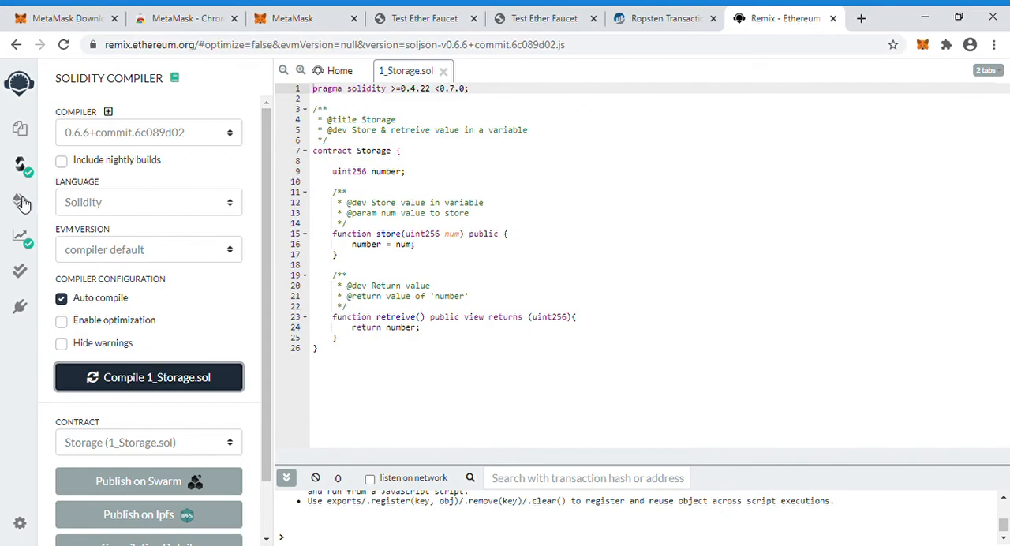
Set the deployment environment to Injected Web3 and deploy the Storage contract to the Ropsten network
{"action": "left_click", "coordinate": [22, 203]}
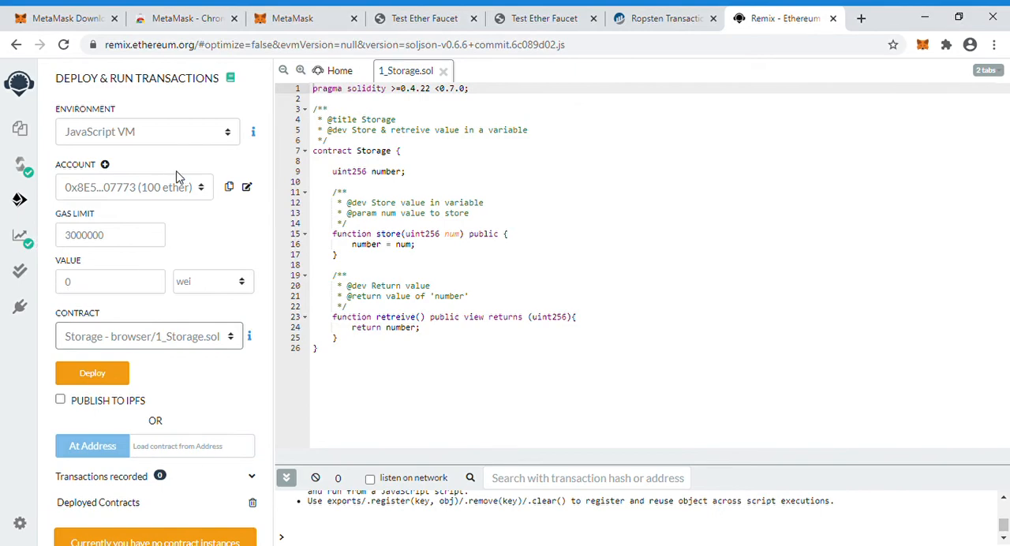
{"action": "left_click", "coordinate": [228, 137]}
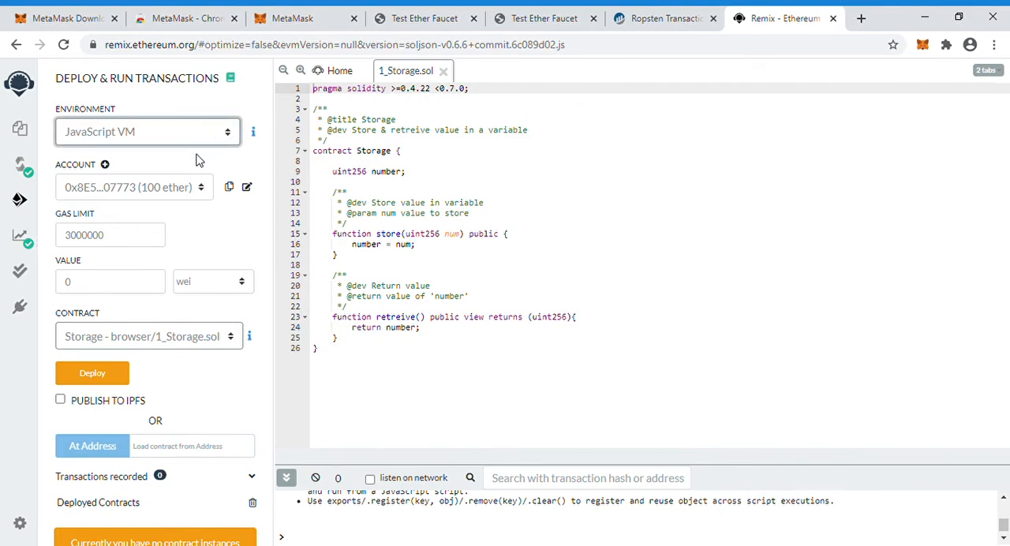
{"action": "left_click", "coordinate": [116, 175]}
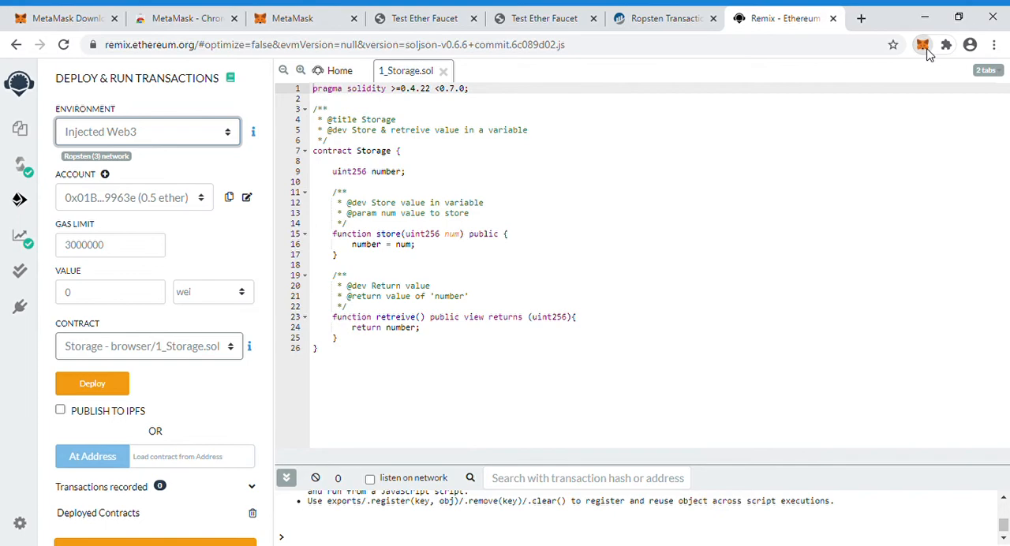
{"action": "left_click", "coordinate": [927, 49]}
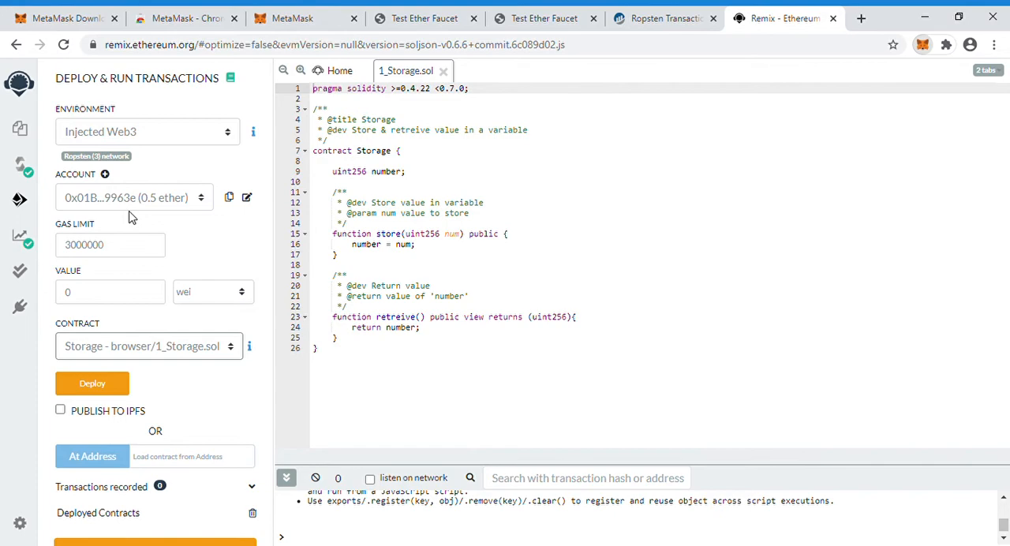
{"action": "left_click", "coordinate": [379, 376]}
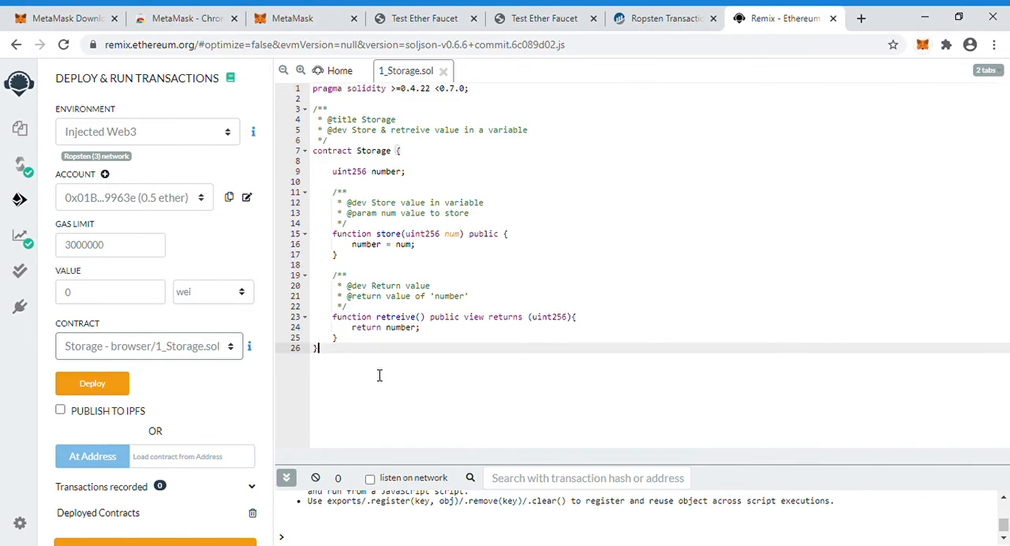
{"action": "left_click", "coordinate": [90, 385]}
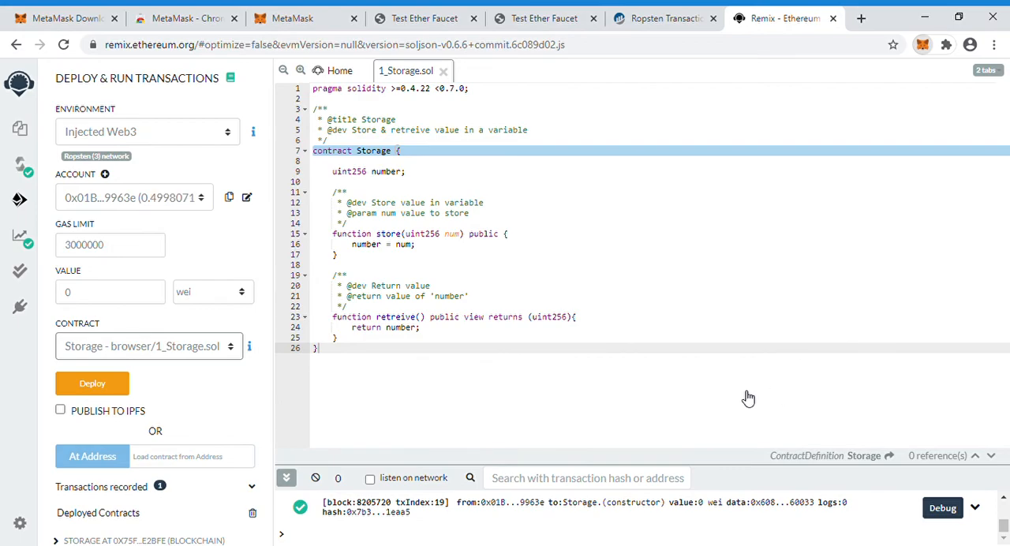
Open the contract deployment transaction on Etherscan and examine its status, sender, created contract and fee
{"action": "left_click", "coordinate": [916, 427]}
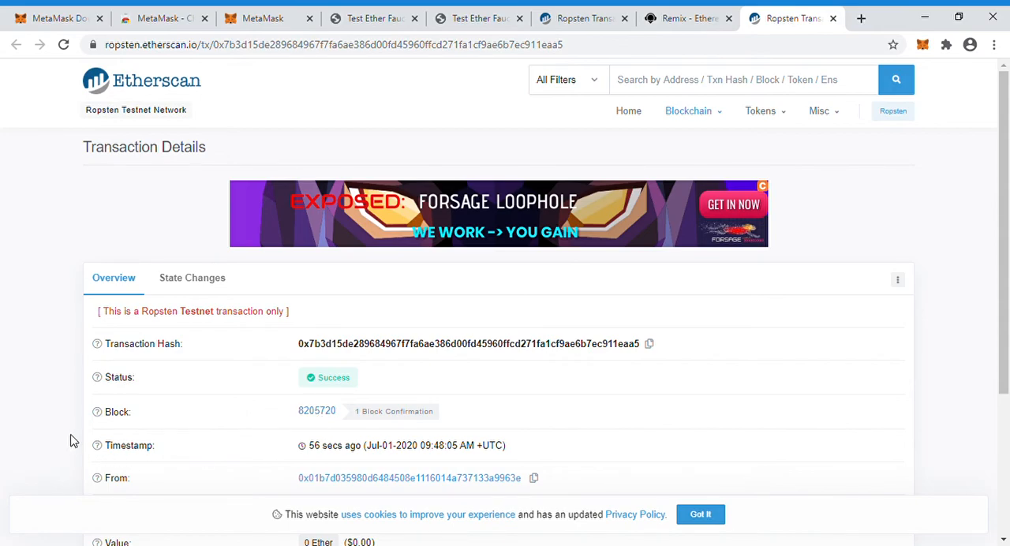
{"action": "scroll", "coordinate": [70, 440], "scroll_direction": "down", "scroll_amount": 2}
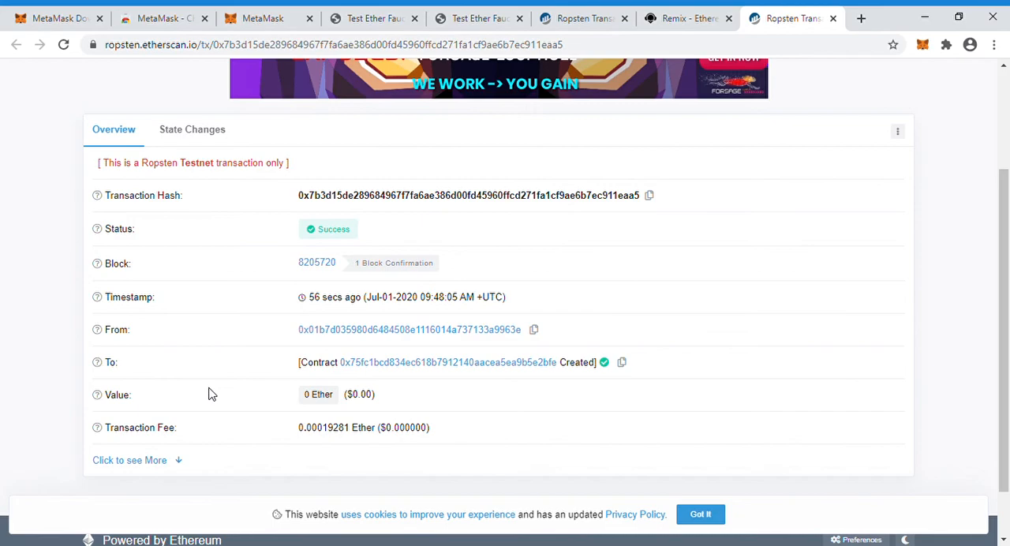
{"action": "scroll", "coordinate": [209, 395], "scroll_direction": "up", "scroll_amount": 2}
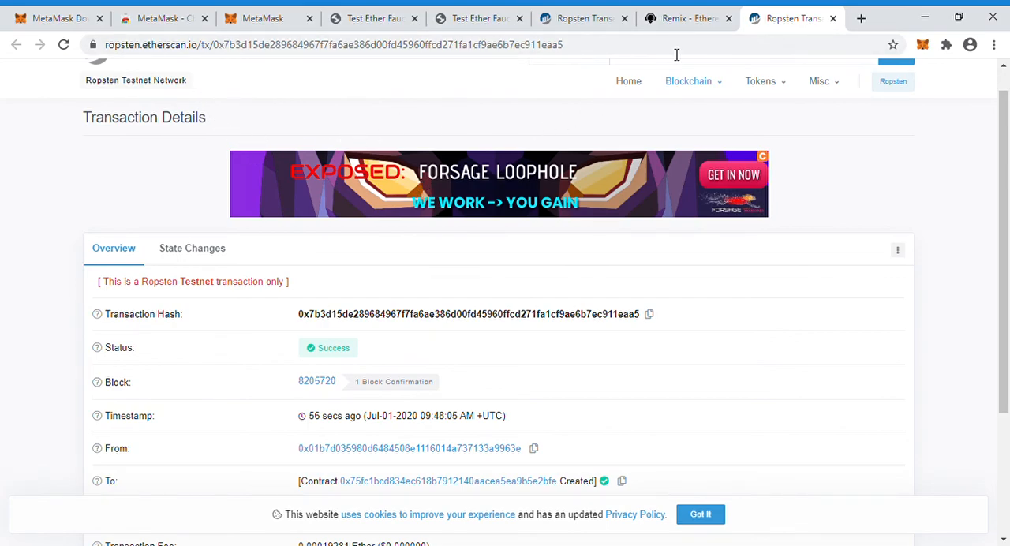
Return to Remix and expand the deployed Storage contract to show its functions
{"action": "left_click", "coordinate": [682, 23]}
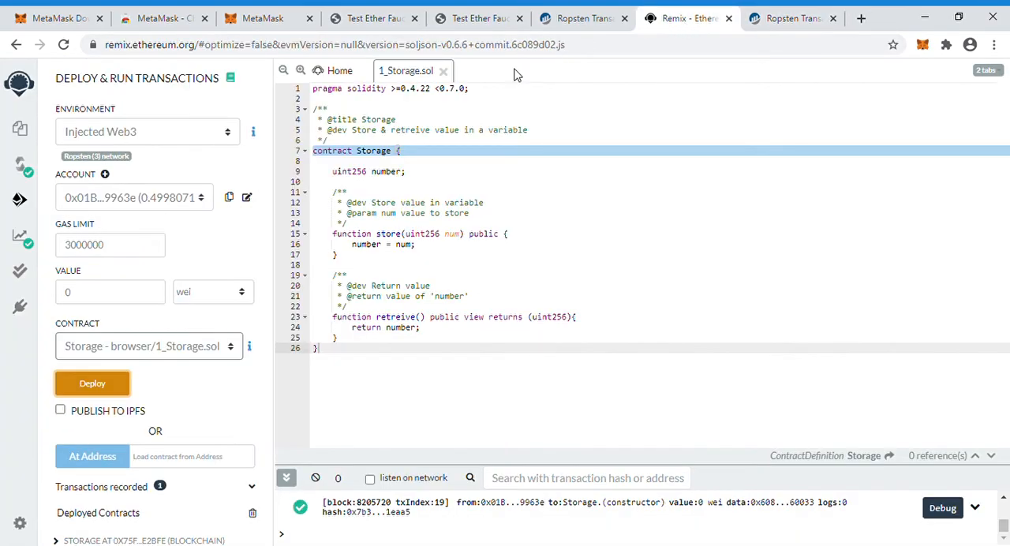
{"action": "left_click", "coordinate": [261, 409]}
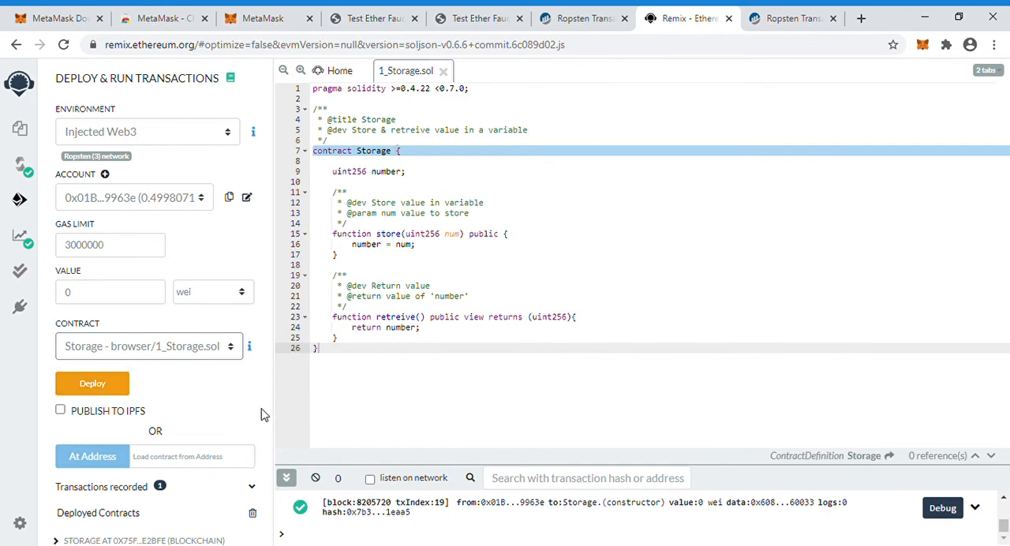
{"action": "scroll", "coordinate": [265, 415], "scroll_direction": "down", "scroll_amount": 1}
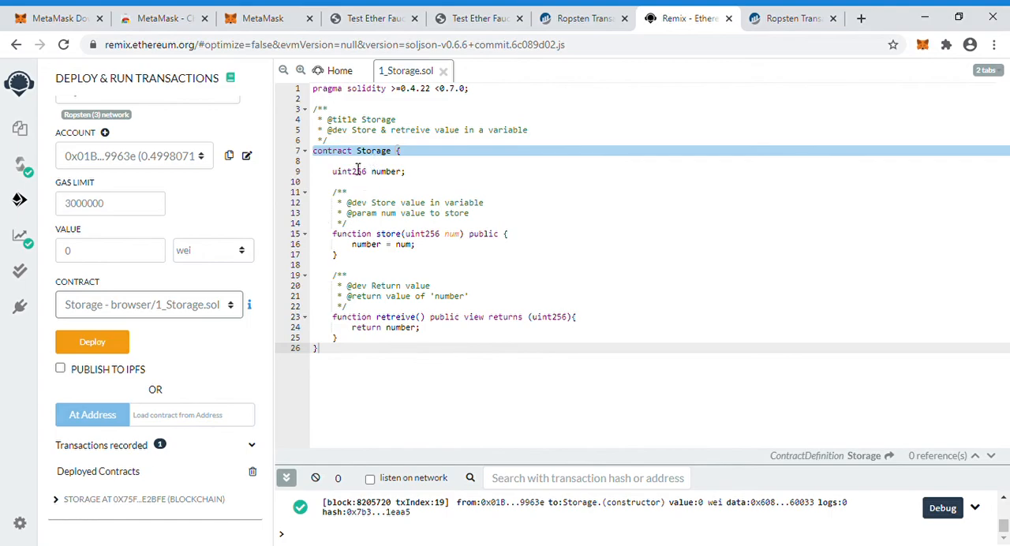
{"action": "left_click", "coordinate": [58, 501]}
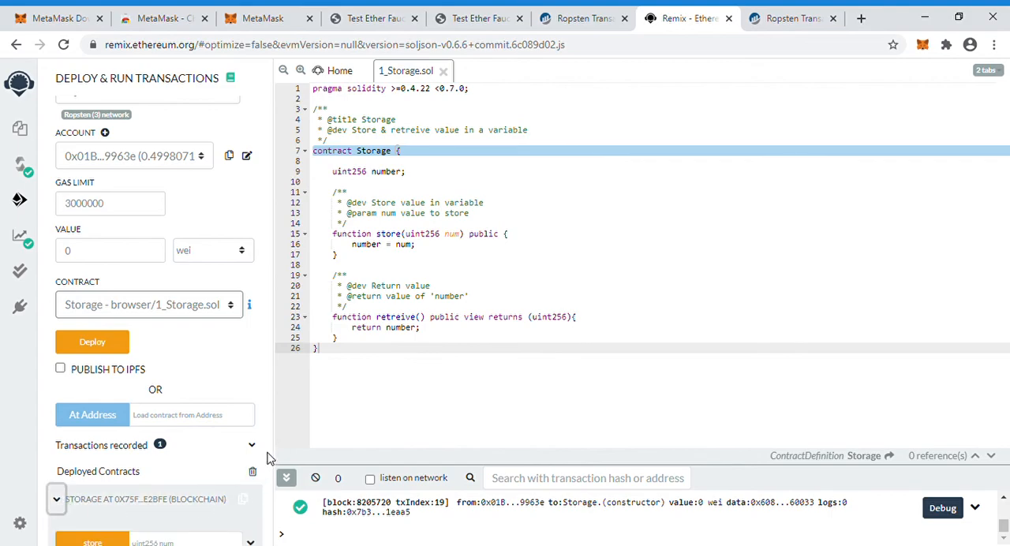
{"action": "scroll", "coordinate": [266, 458], "scroll_direction": "down", "scroll_amount": 2}
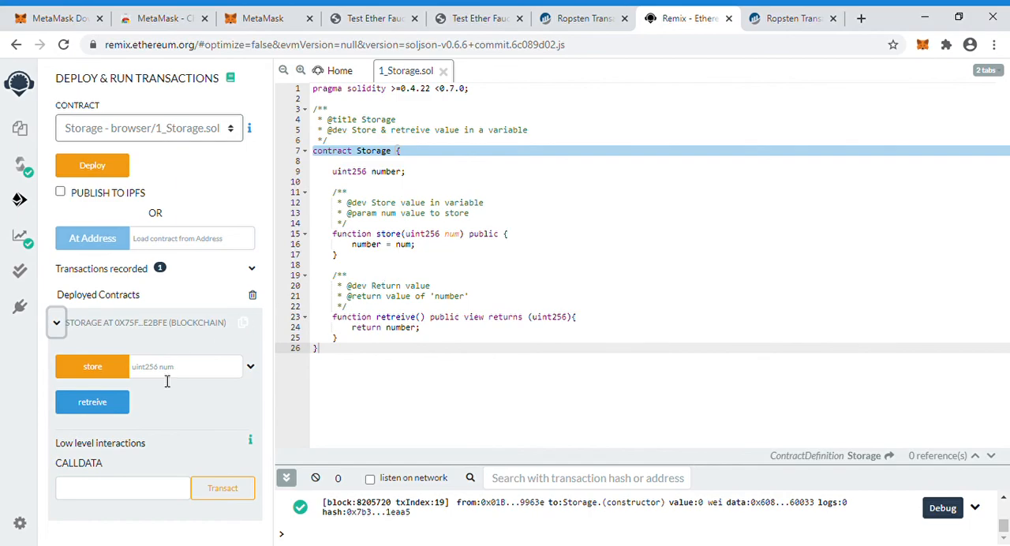
Send a store transaction with num set to 10 on the deployed Storage contract and open that transaction on Etherscan
{"action": "left_click", "coordinate": [256, 372]}
{"action": "left_click", "coordinate": [256, 372]}
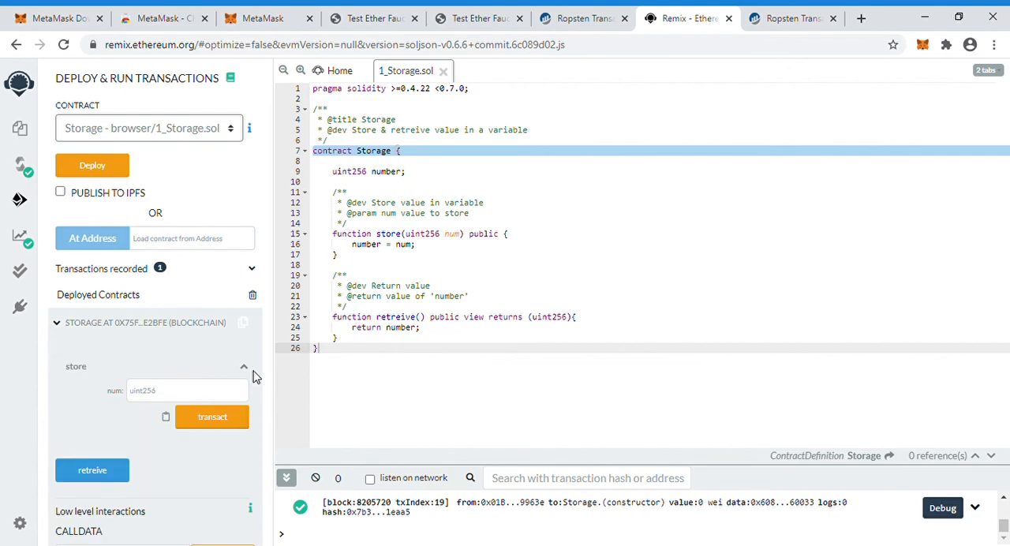
{"action": "left_click", "coordinate": [180, 400]}
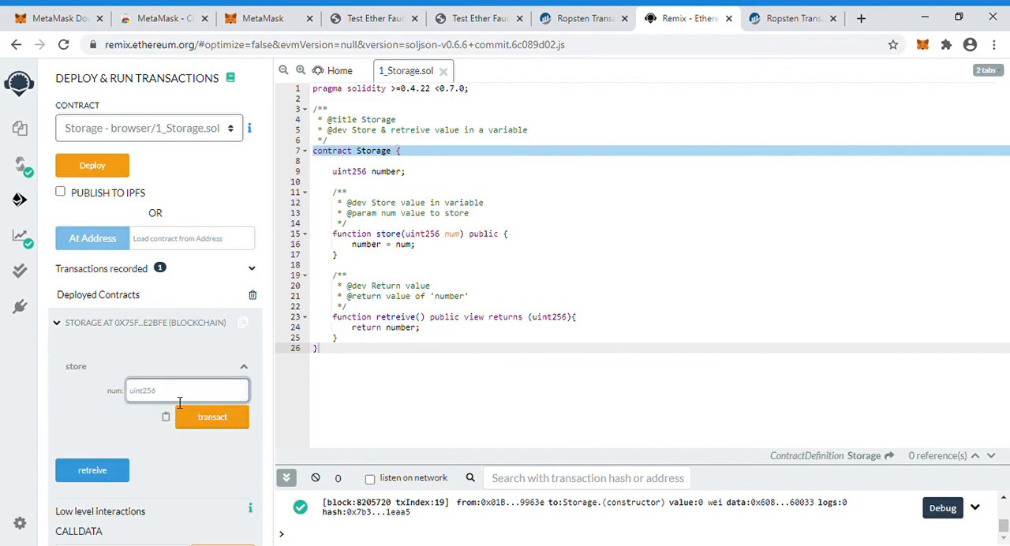
{"action": "type", "text": "10"}
{"action": "left_click", "coordinate": [210, 424]}
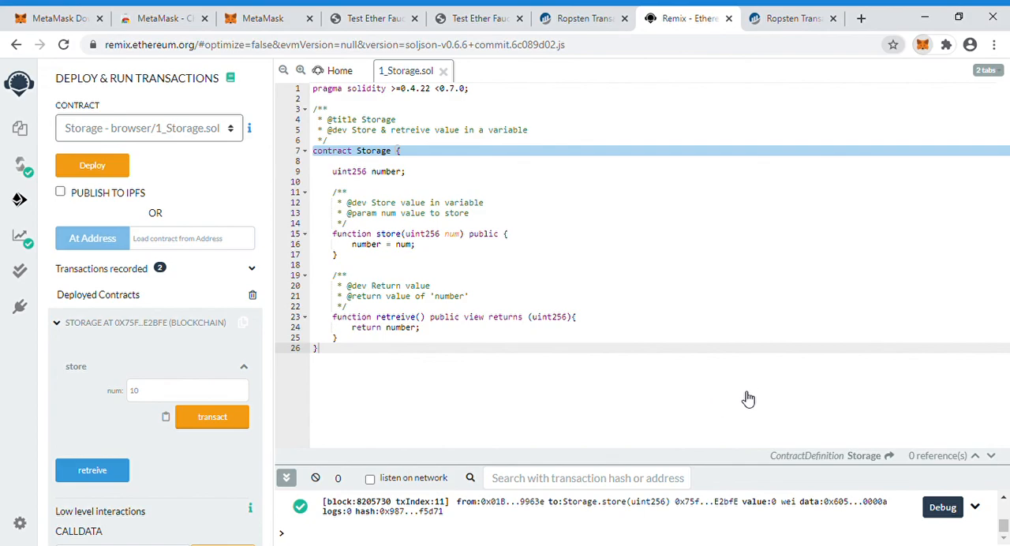
{"action": "left_click", "coordinate": [916, 421]}
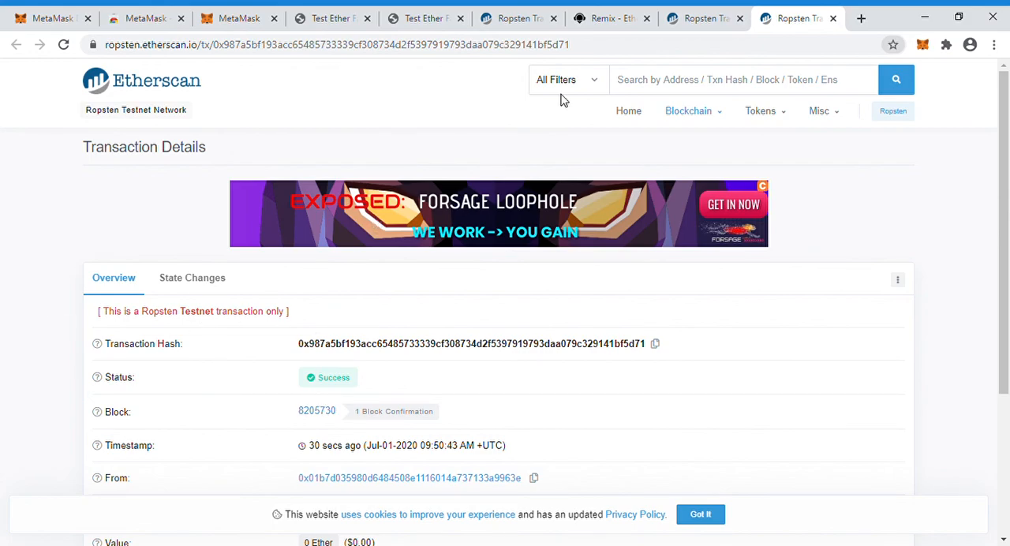
Go back to Remix and call the deployed Storage contract's retreive function
{"action": "left_click", "coordinate": [613, 18]}
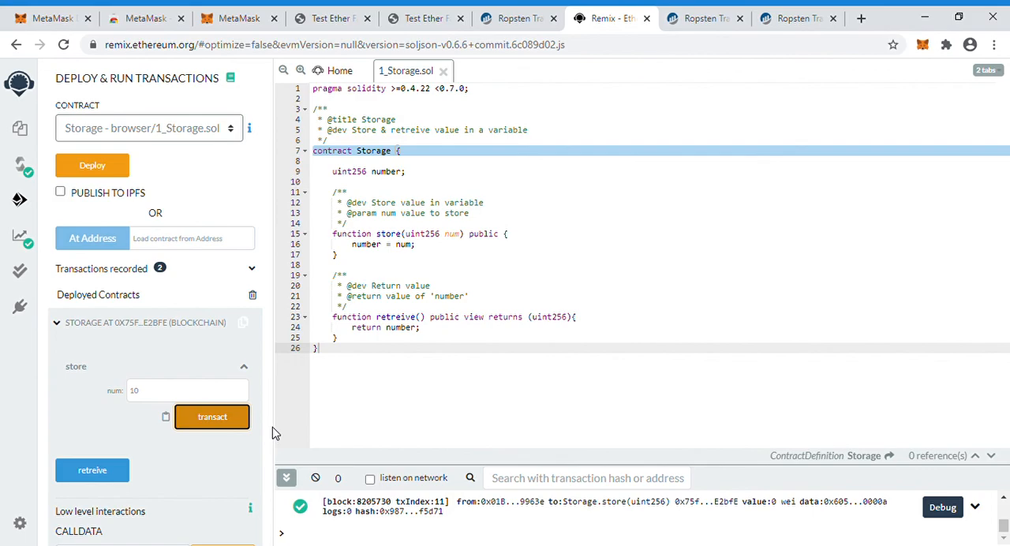
{"action": "left_click", "coordinate": [266, 497]}
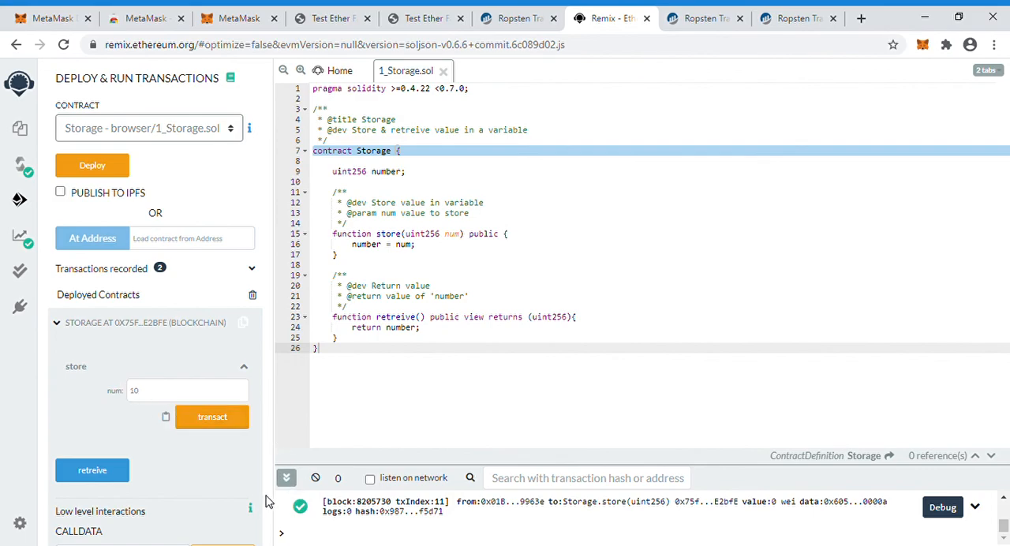
{"action": "scroll", "coordinate": [266, 501], "scroll_direction": "down", "scroll_amount": 2}
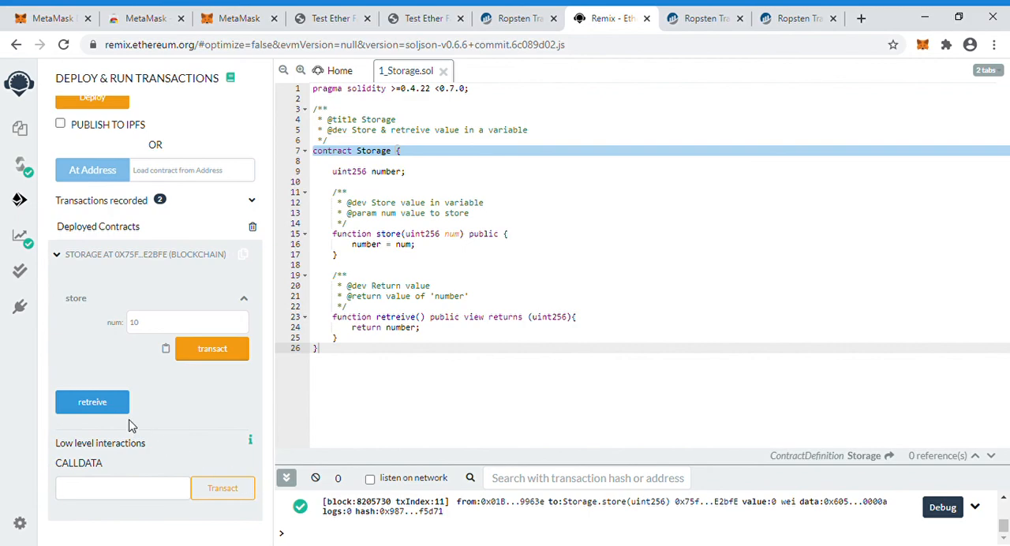
{"action": "left_click", "coordinate": [84, 407]}
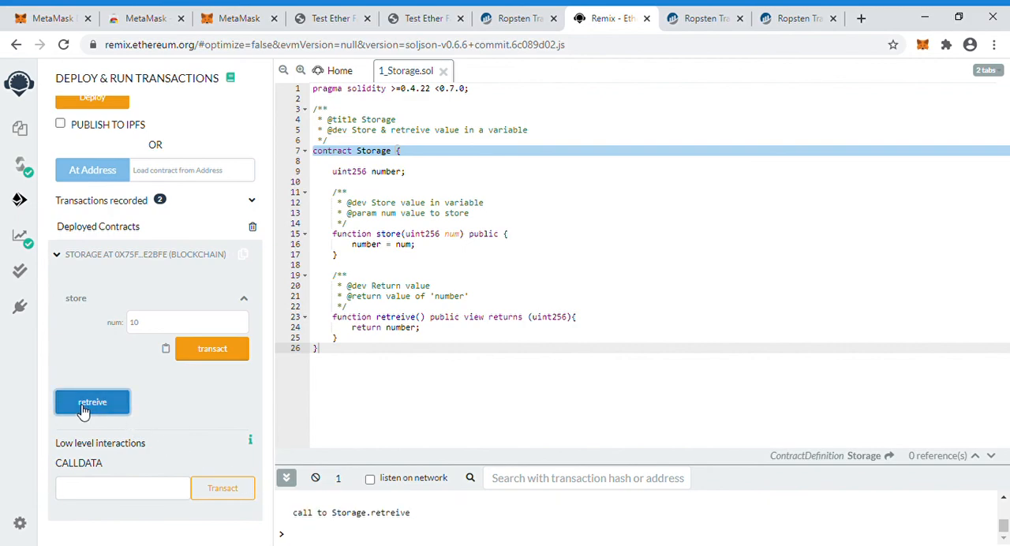